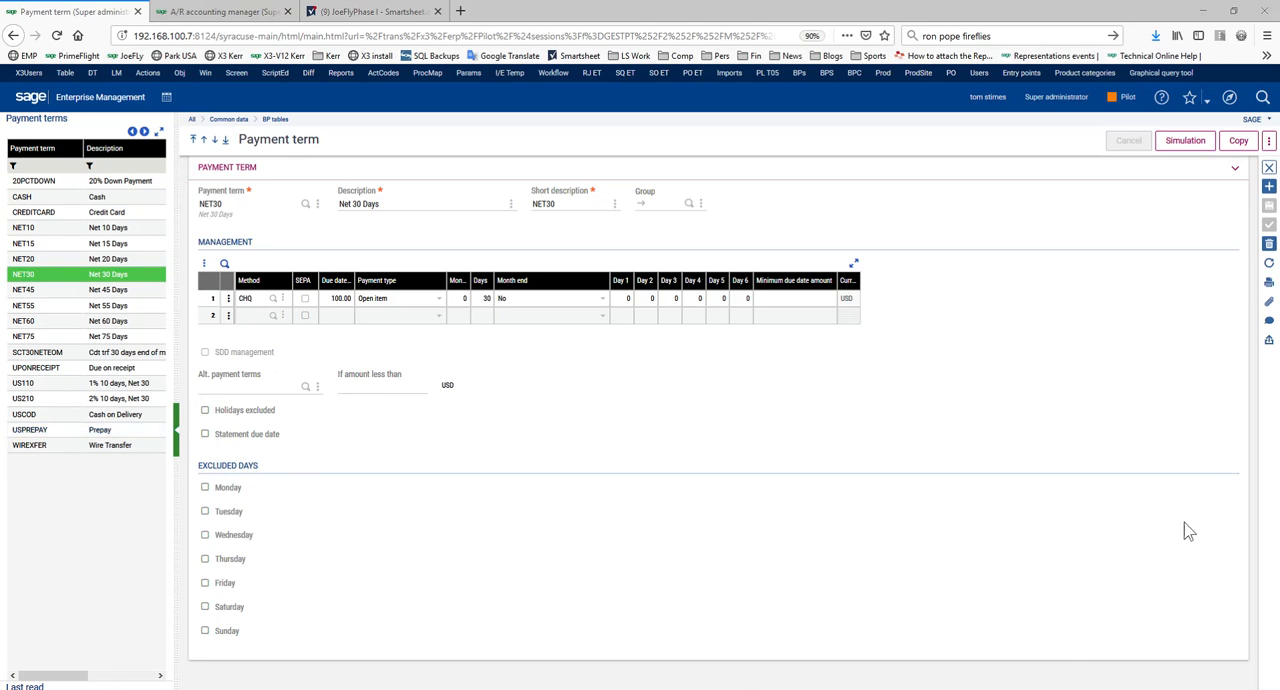
Review the payment schedules of the 20PCTDOWN and USPREPAY payment terms
left_click_drag(321, 141, 236, 139)
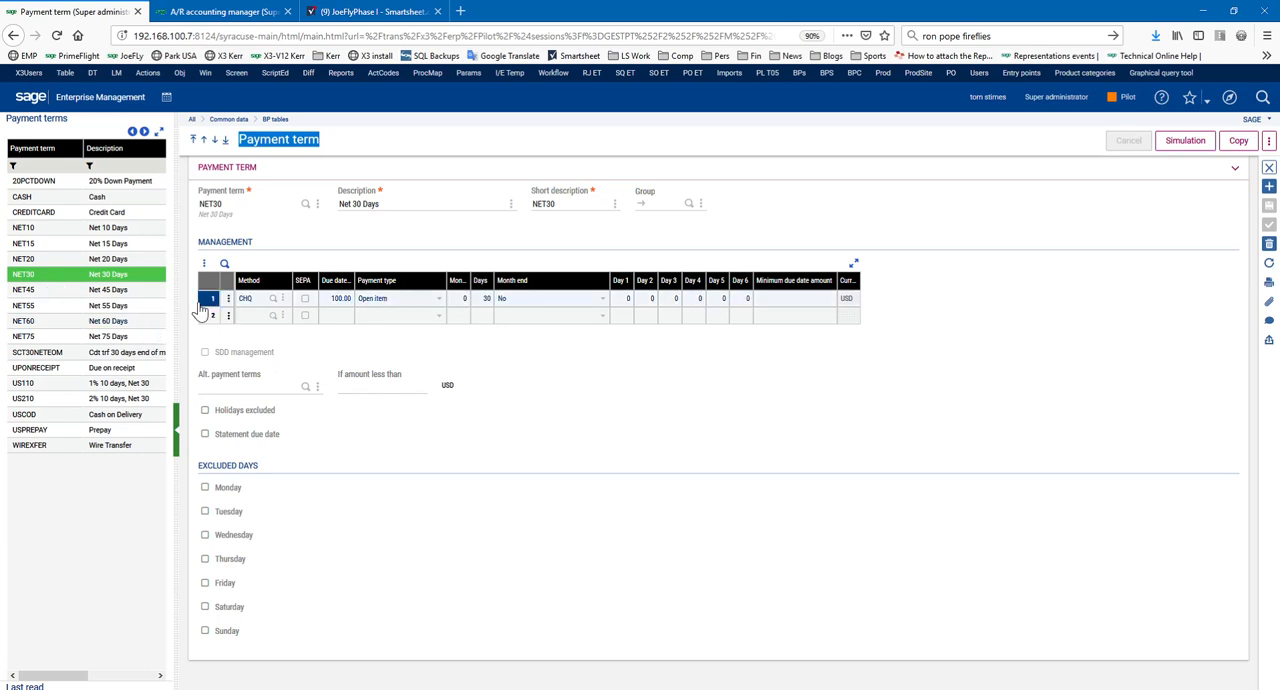
key("ctrl+plus")
key("ctrl+plus")
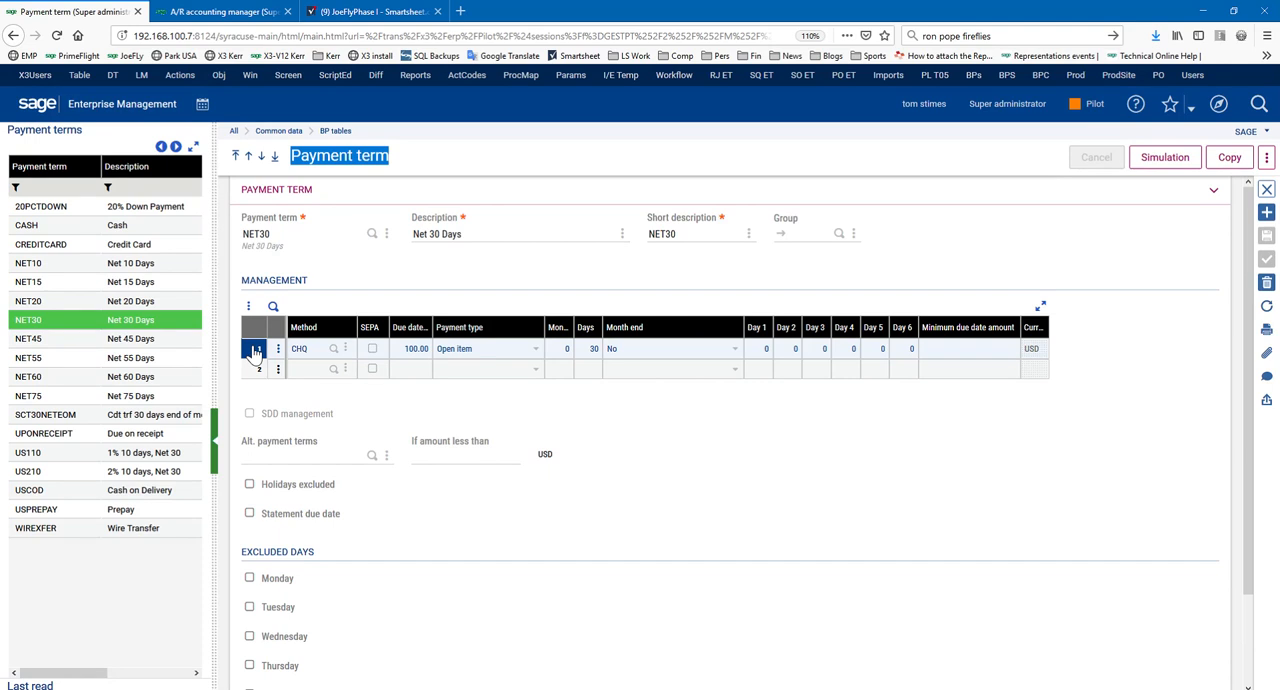
left_click(1075, 357)
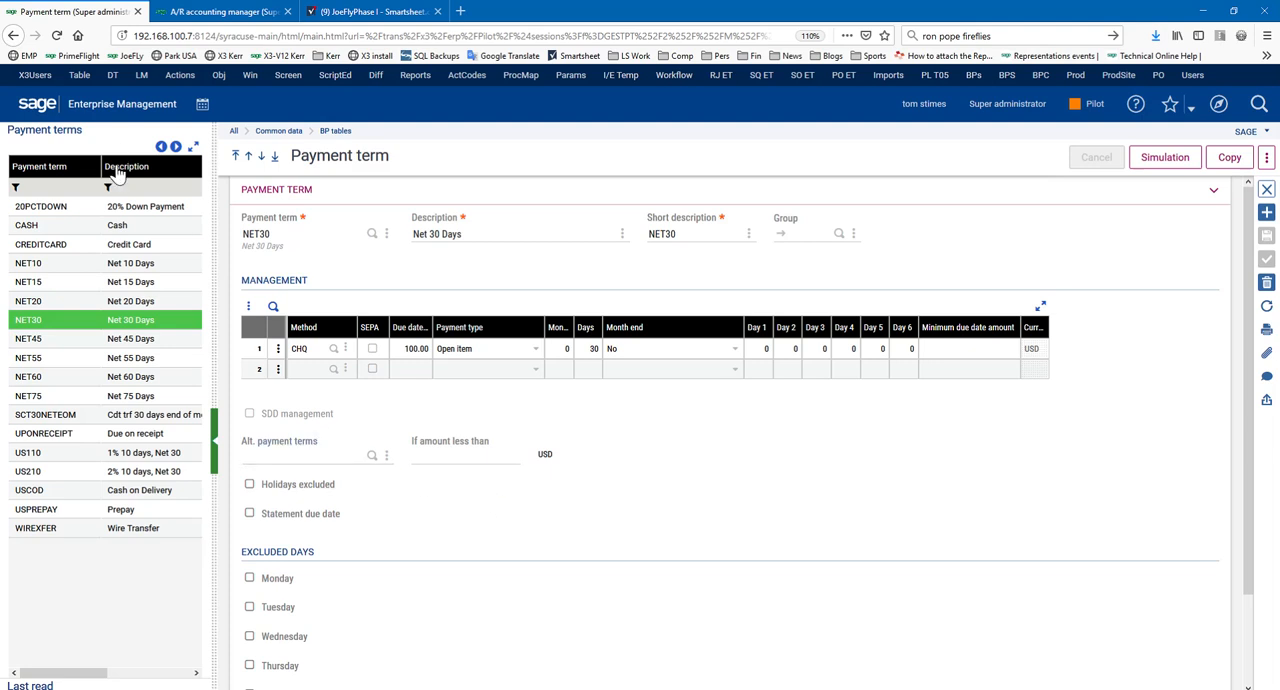
left_click(130, 209)
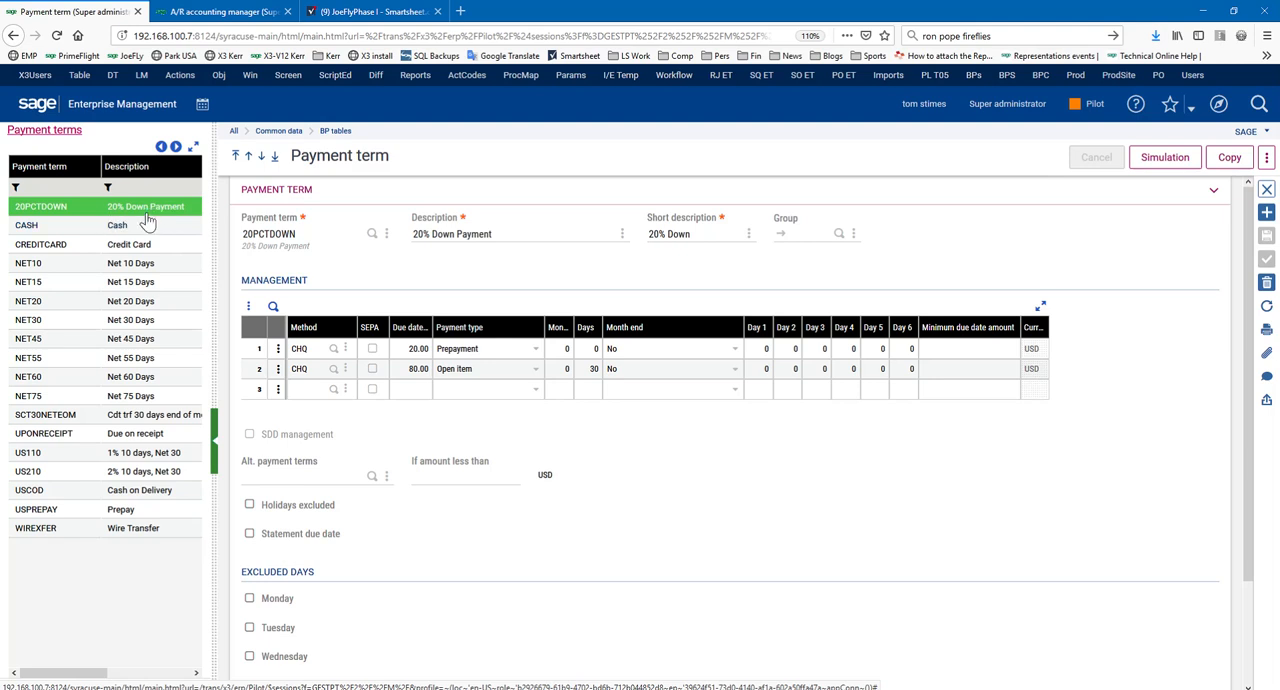
left_click(256, 352)
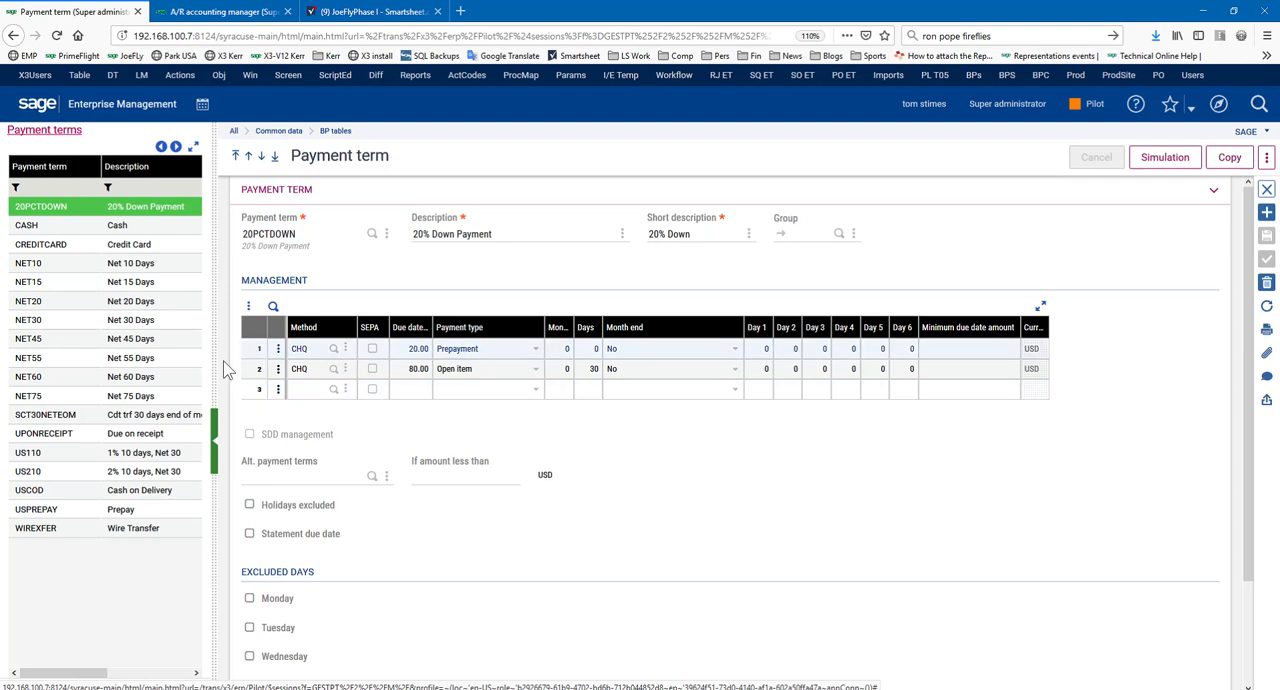
left_click(124, 517)
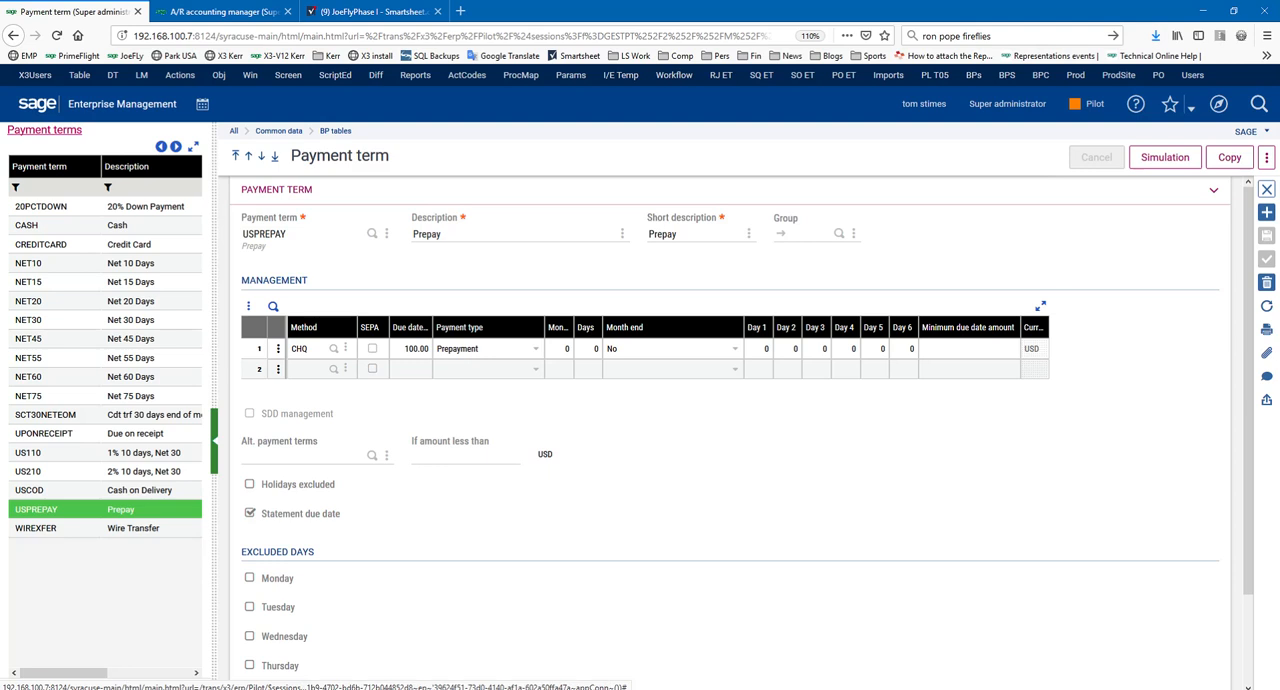
Switch to the JFC Sales browser window and start a new sales order for site AUS, sold to HEB Facility Services
left_click(165, 687)
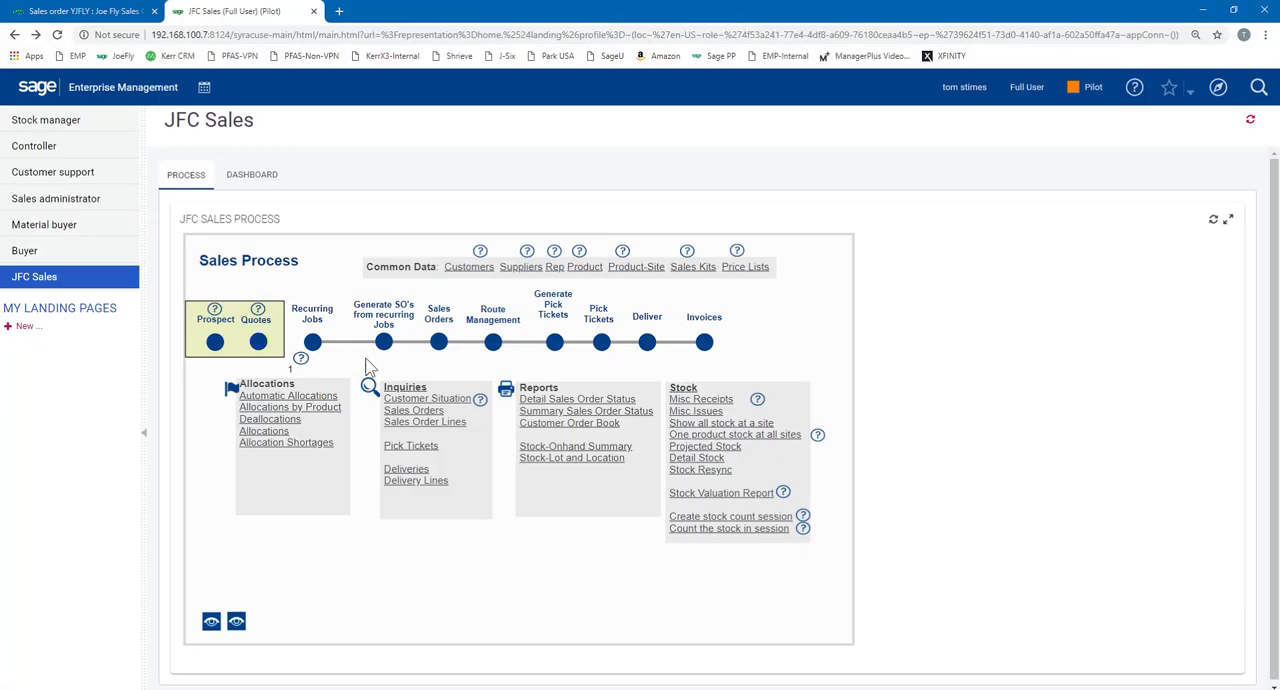
left_click(438, 342)
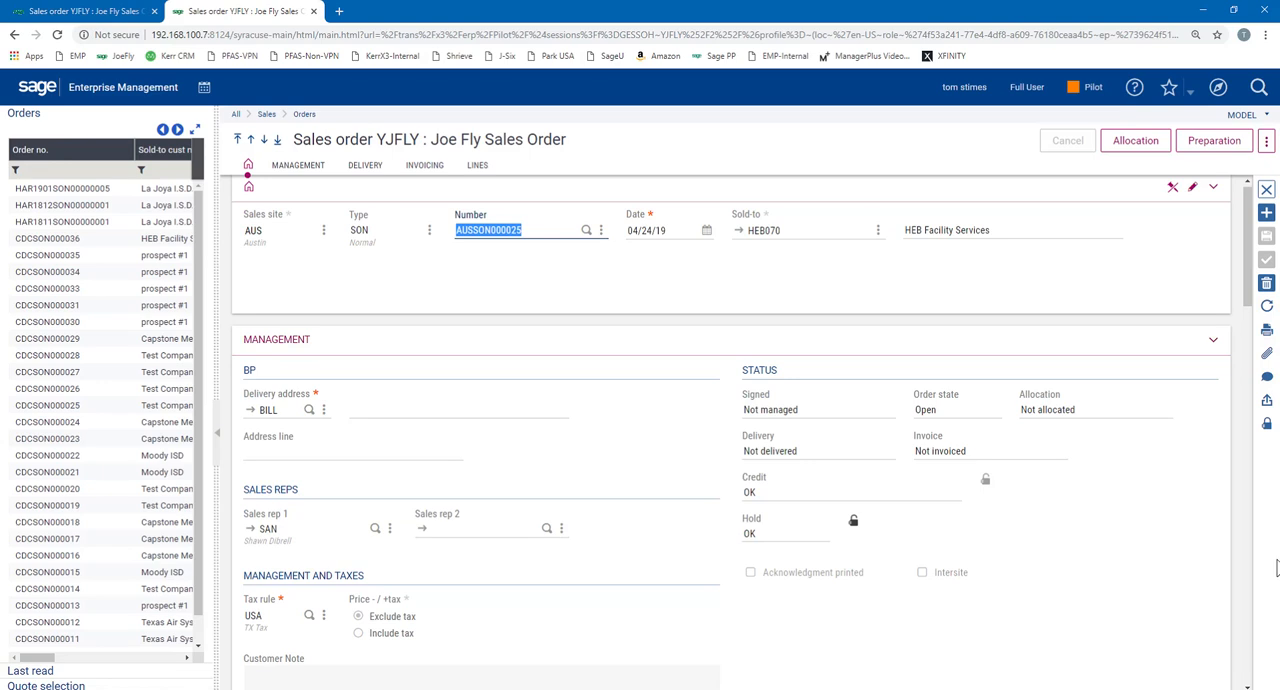
left_click(1266, 212)
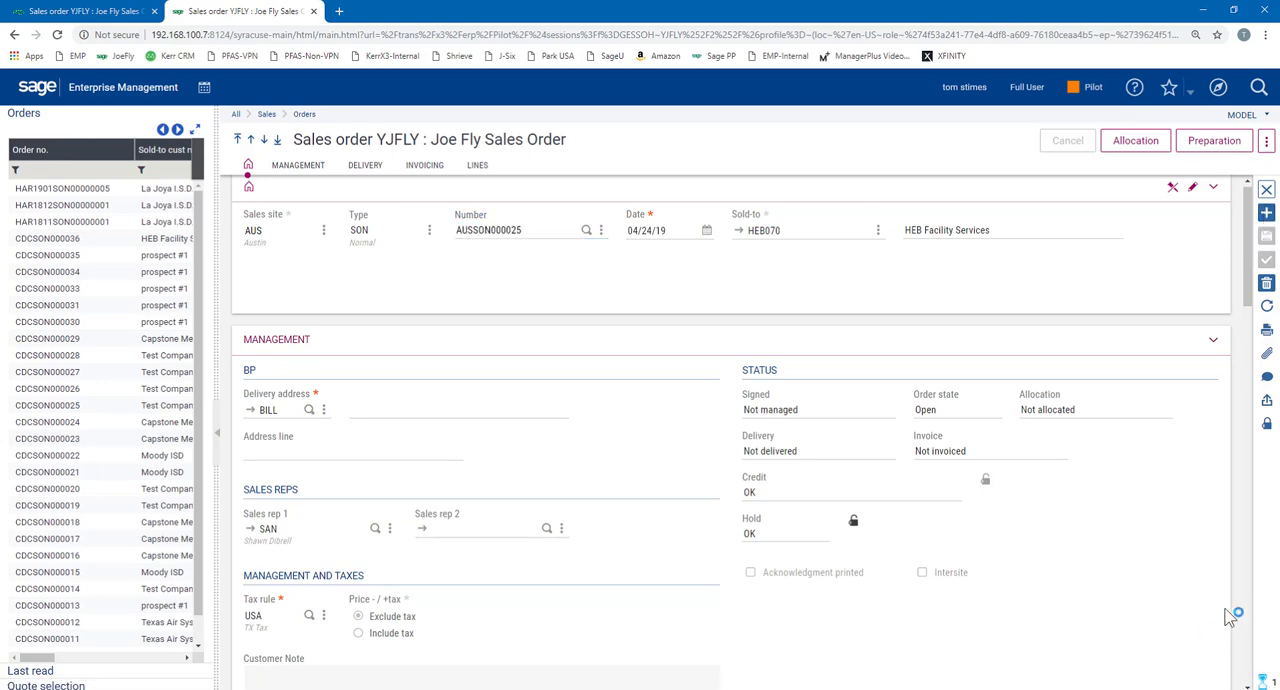
key("Tab")
key("shift+Tab")
type("aus")
key("Tab")
key("Tab")
key("Tab")
type("heb070")
key("Tab")
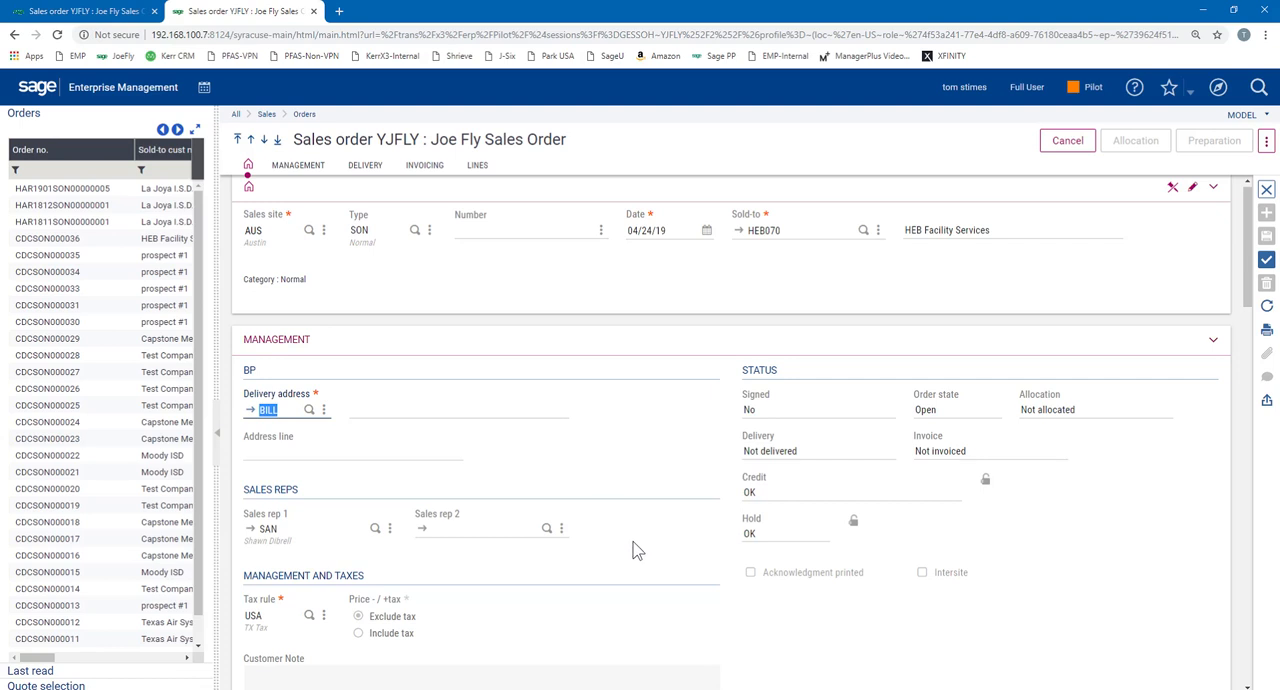
Set the new order's payment term to USPREPAY in the invoicing section
scroll(640, 550, "down", 2)
scroll(774, 526, "down", 3)
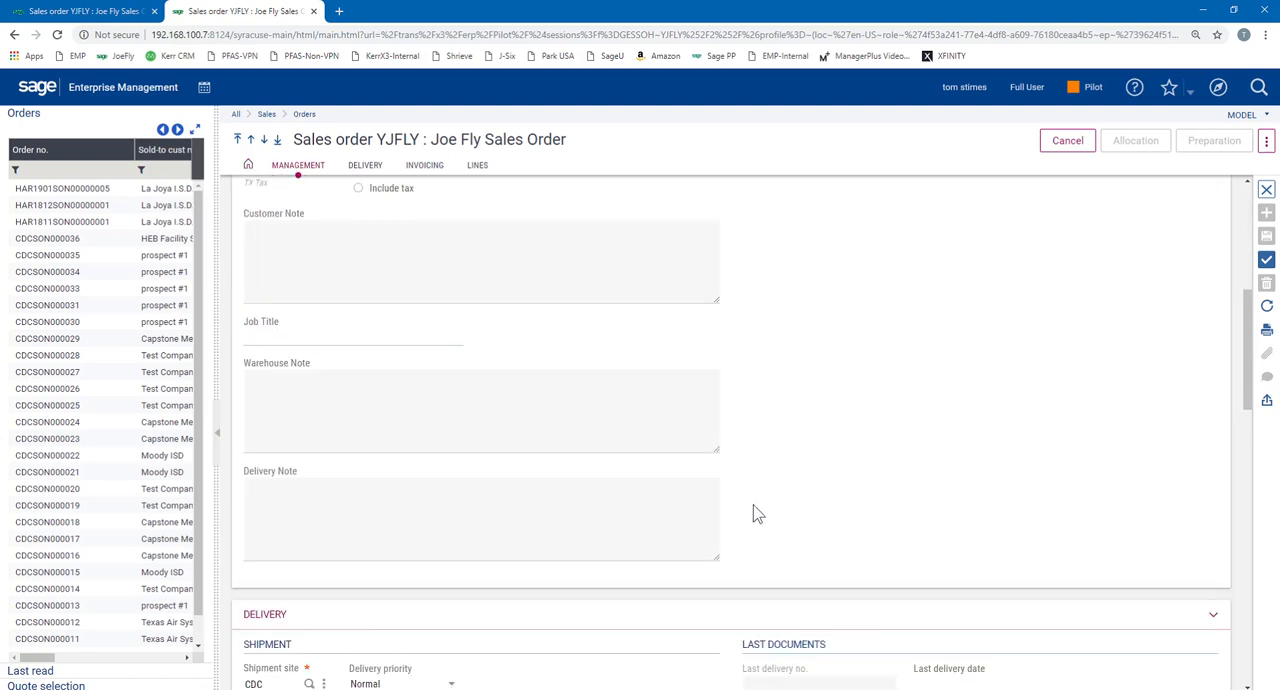
scroll(643, 520, "down", 1)
scroll(645, 530, "down", 2)
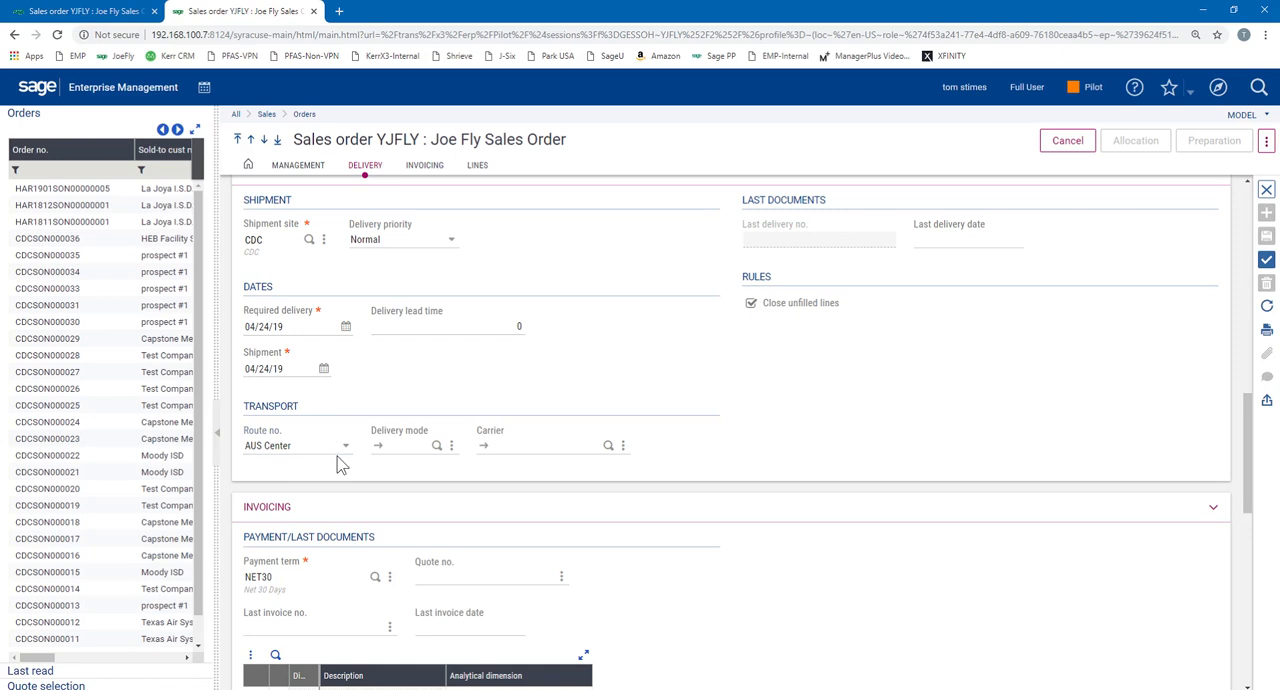
left_click(298, 575)
scroll(650, 565, "down", 2)
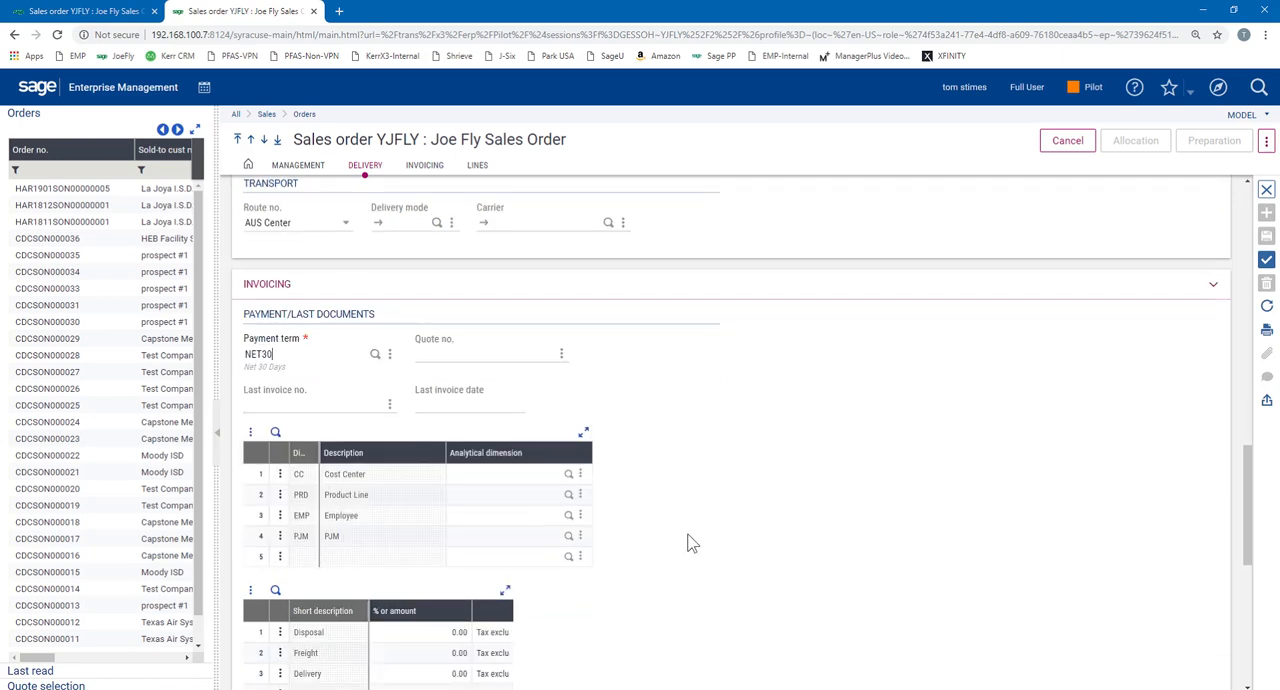
key("F12")
left_click(606, 532)
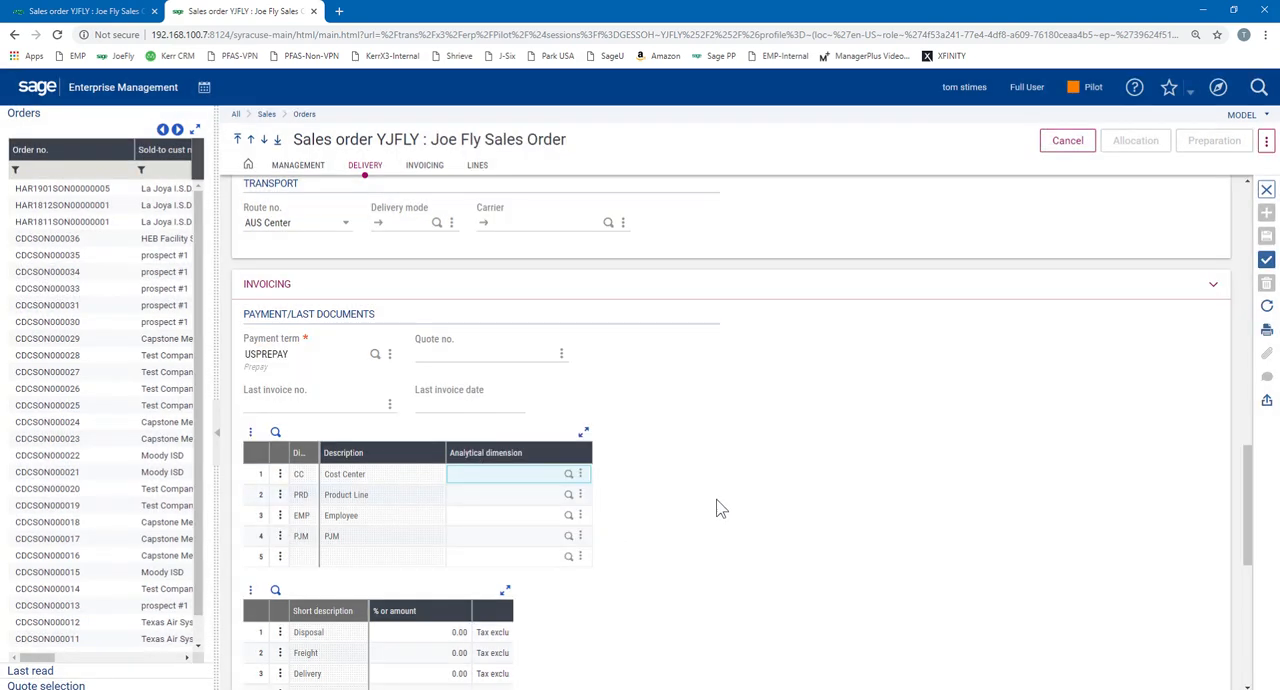
Add an order line for 8 pieces of product PLA11010-AA and create the sales order
scroll(723, 526, "down", 4)
left_click(507, 412)
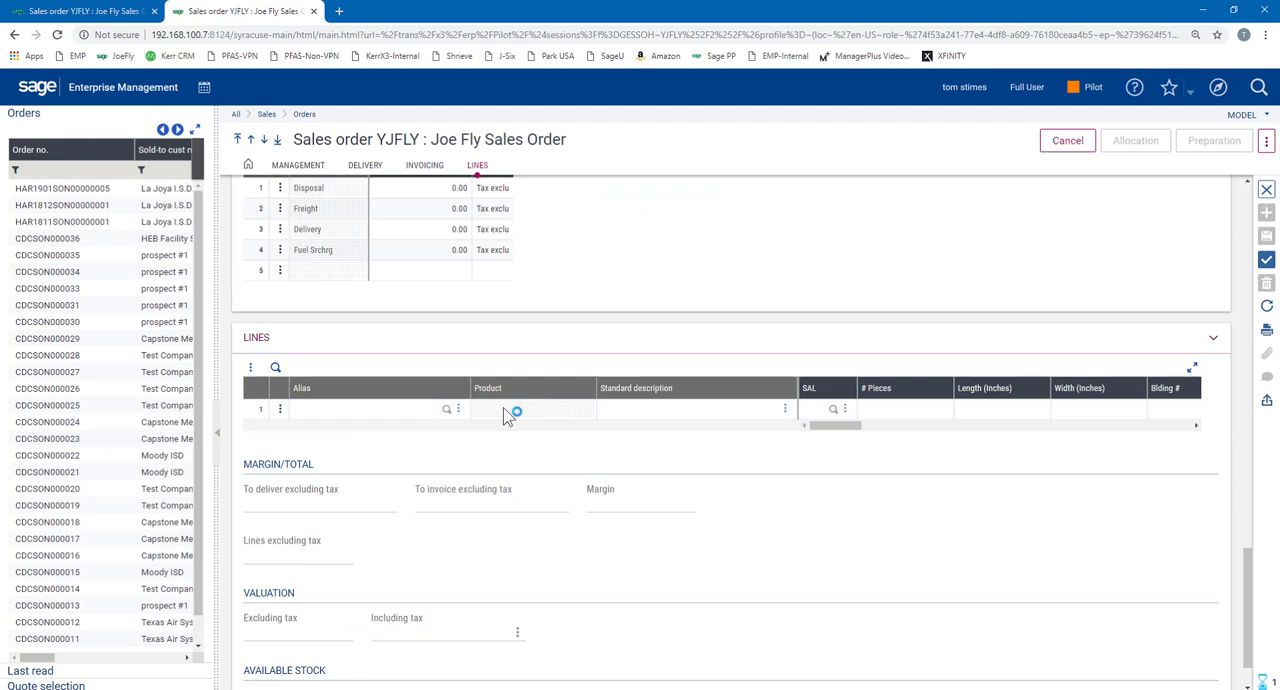
left_click(380, 409)
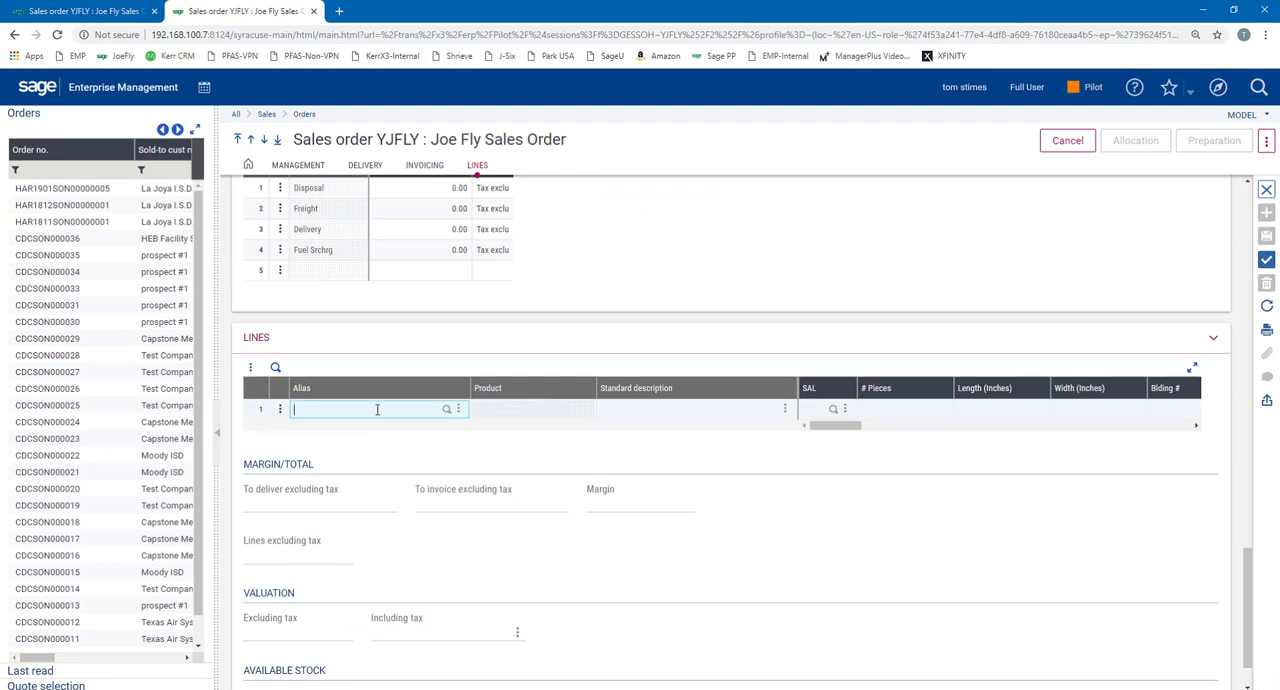
type("pla")
key("Tab")
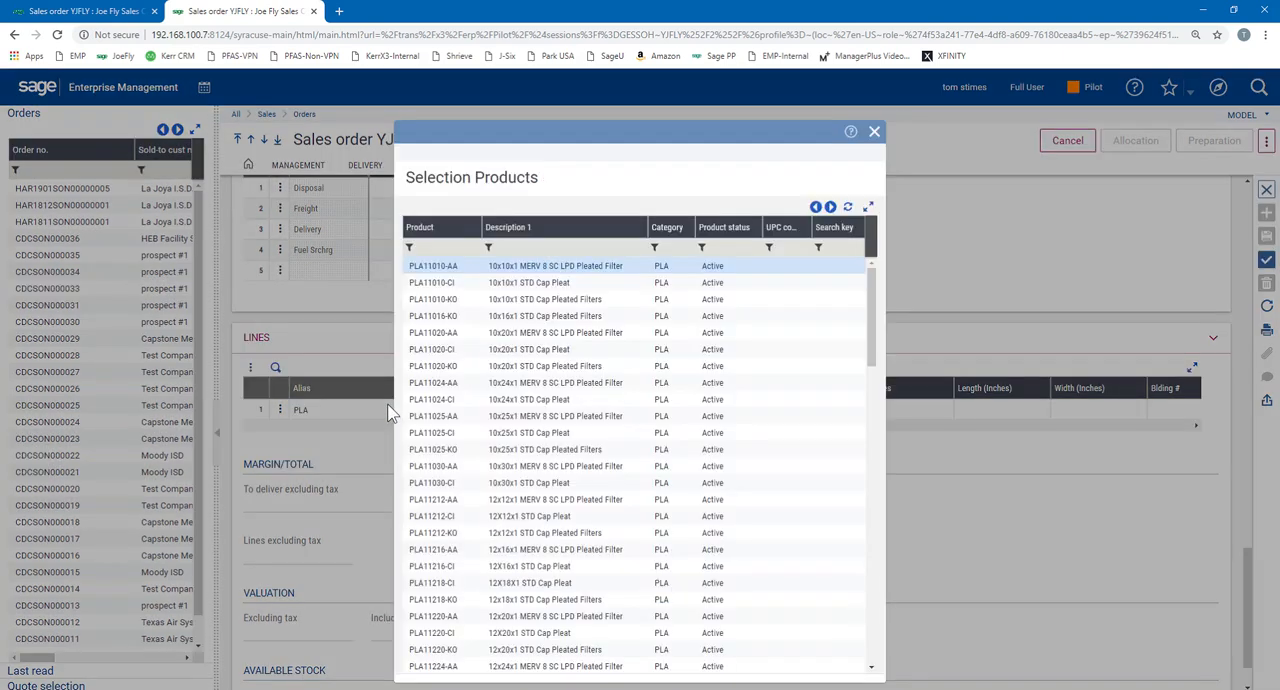
key("Tab")
key("Tab")
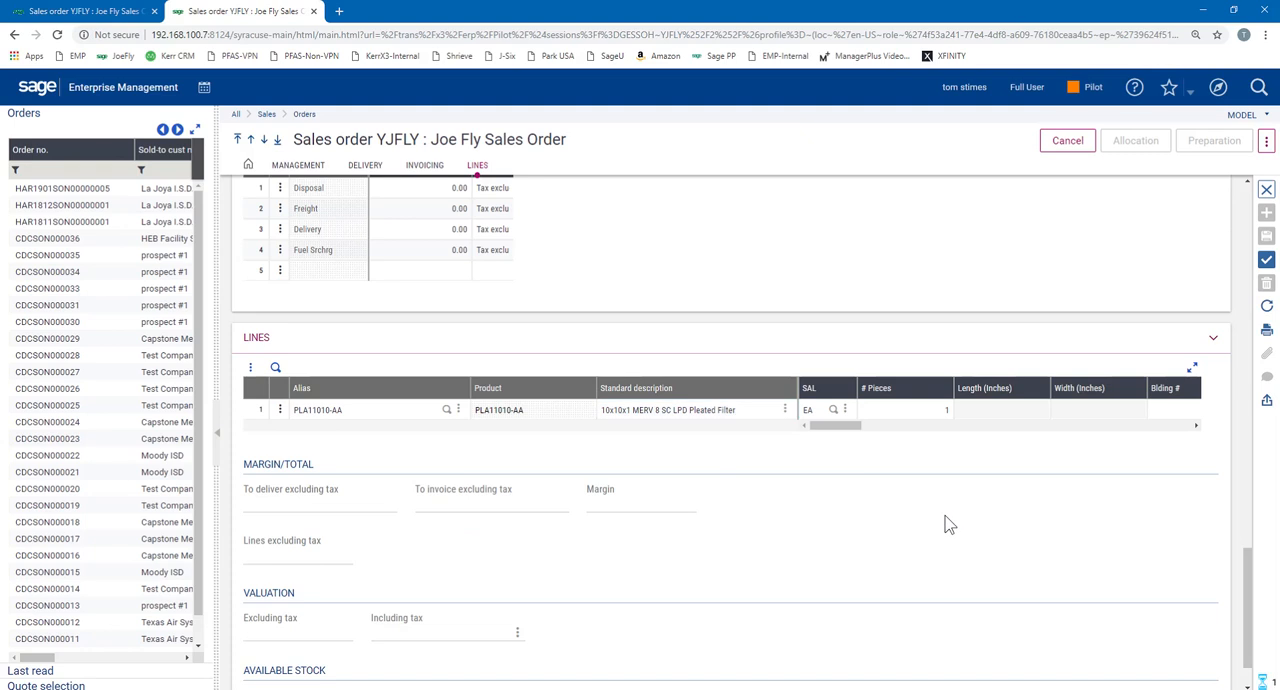
type("8")
key("Tab")
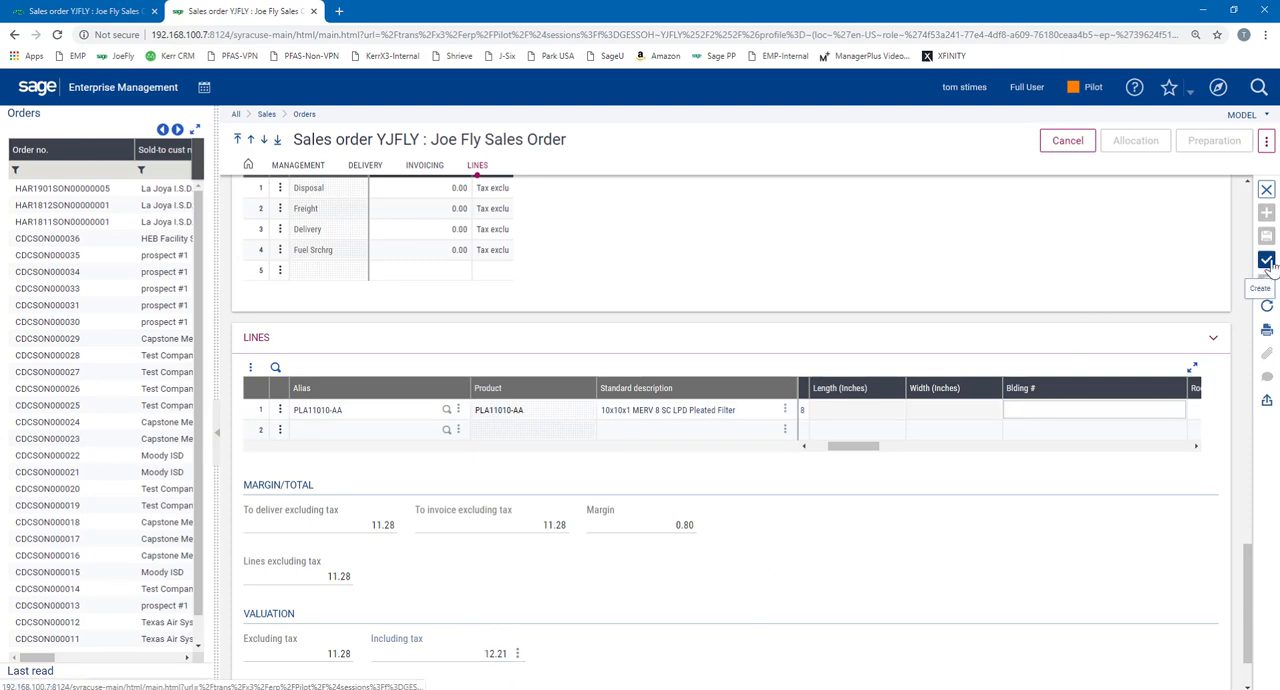
scroll(940, 458, "up", 5)
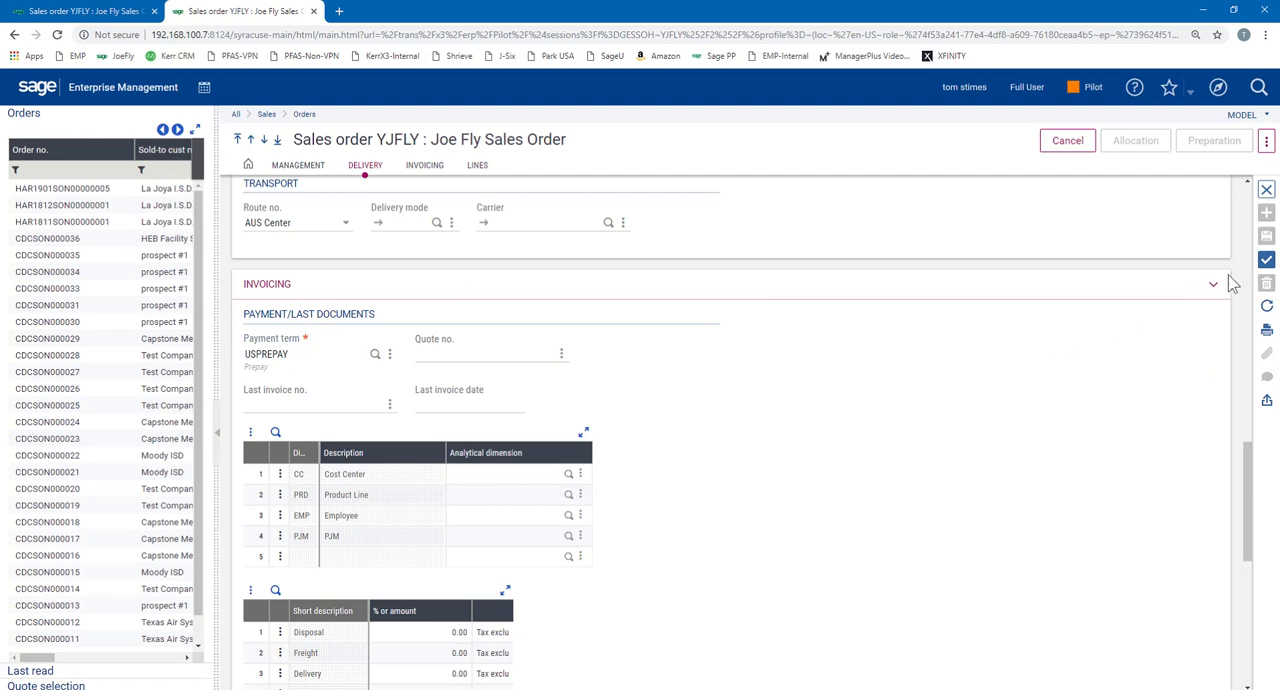
left_click(1267, 261)
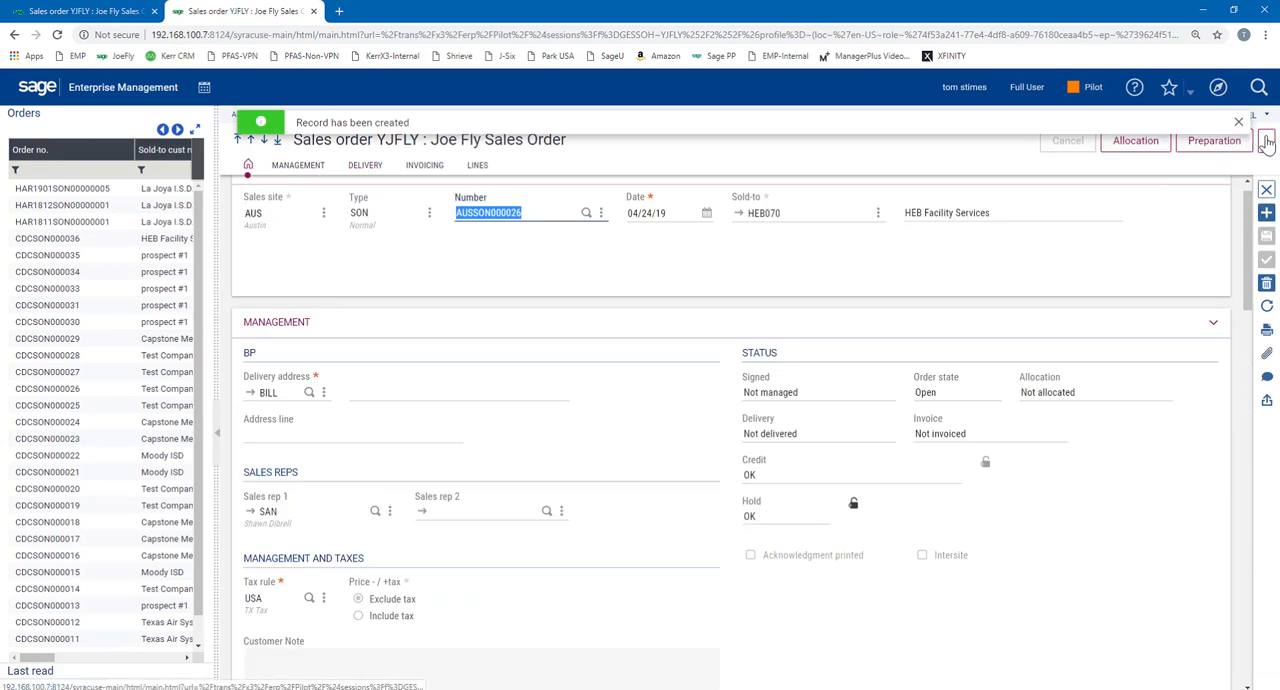
Issue the CHQ prepayment line in the order's prepayment management, confirm it, and reopen the prepayments to check the line
left_click(1266, 141)
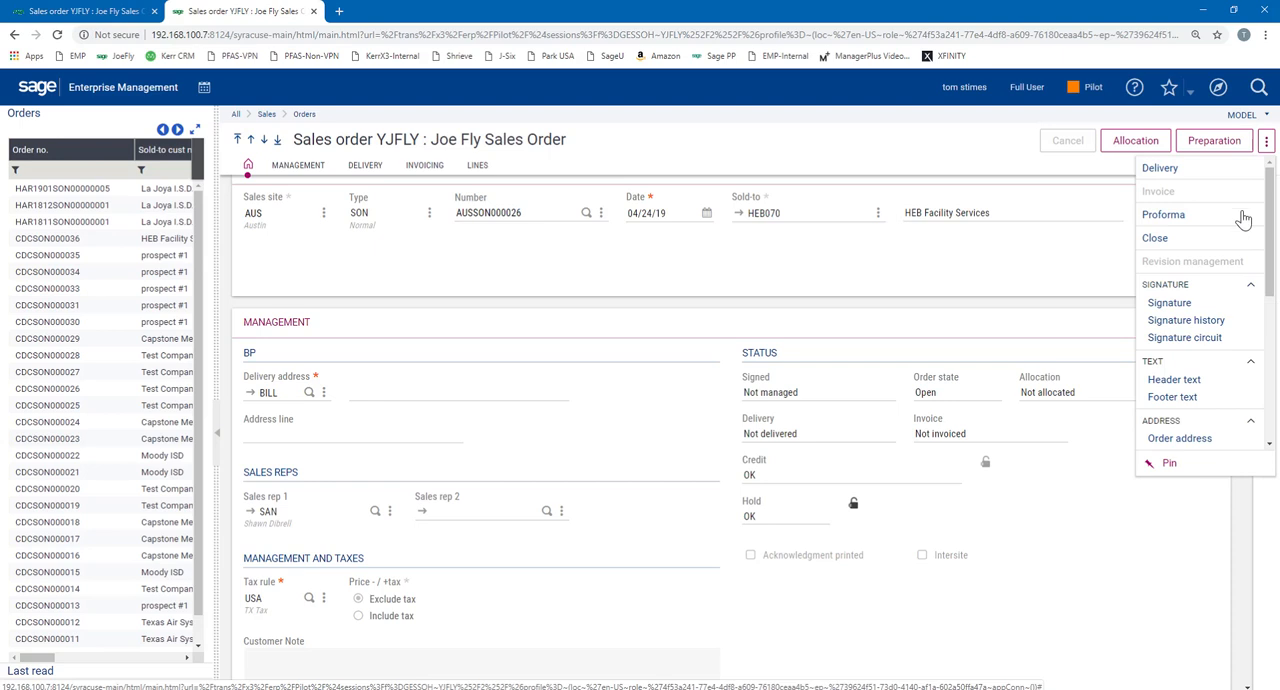
scroll(1246, 289, "down", 3)
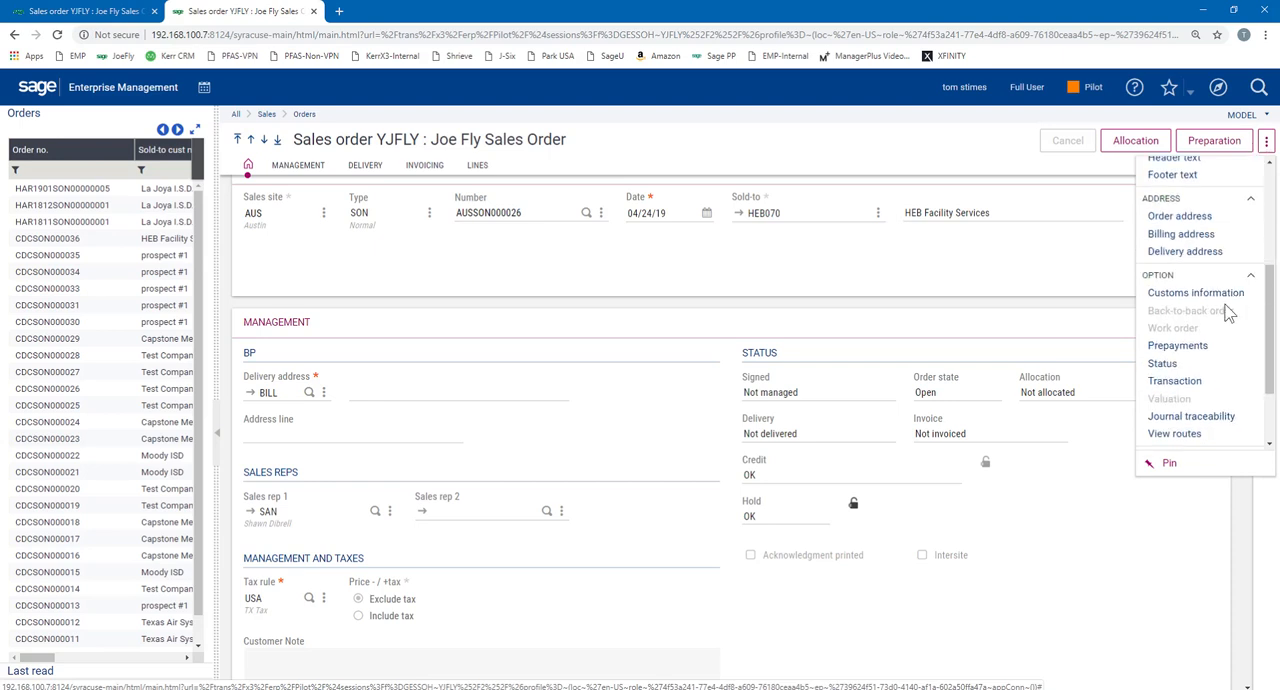
left_click(1203, 346)
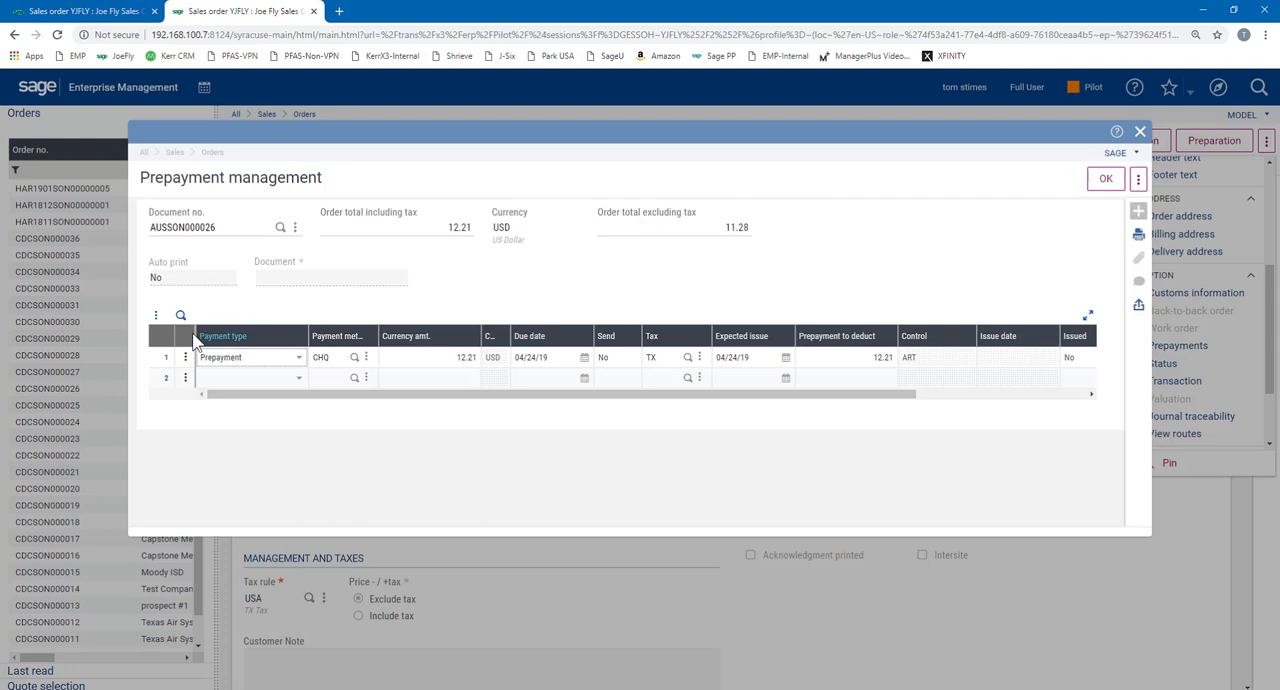
left_click(160, 362)
left_click(185, 360)
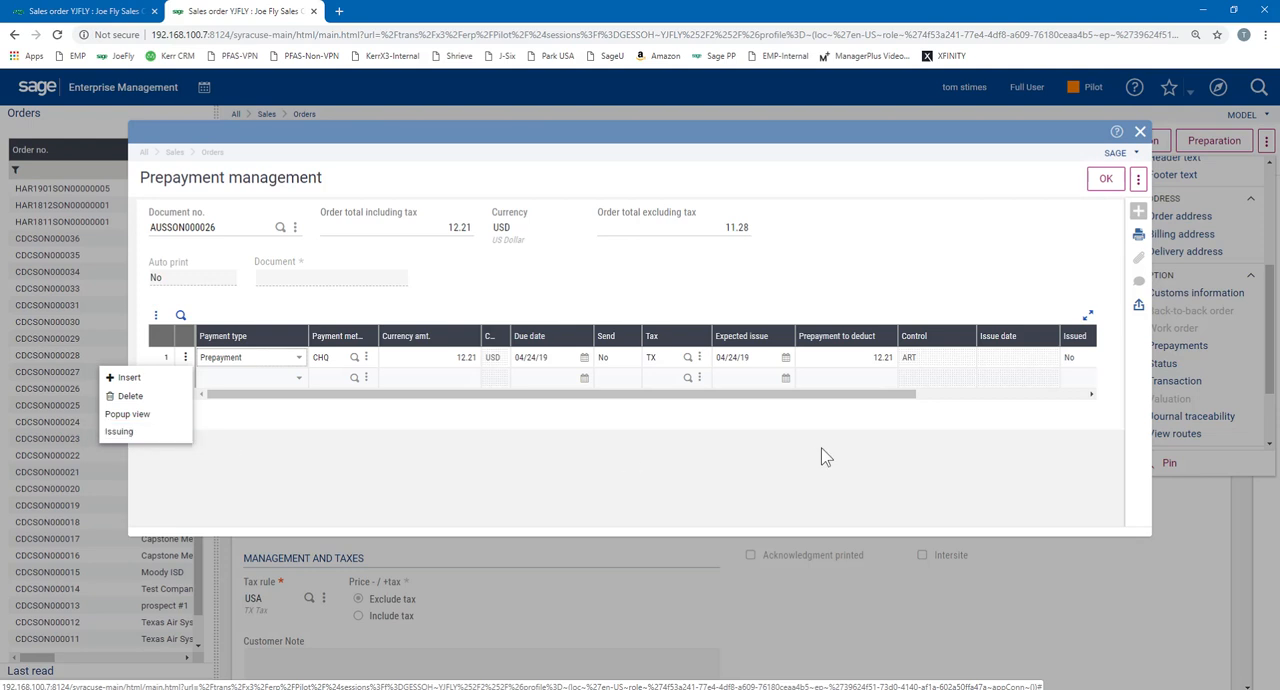
left_click(131, 436)
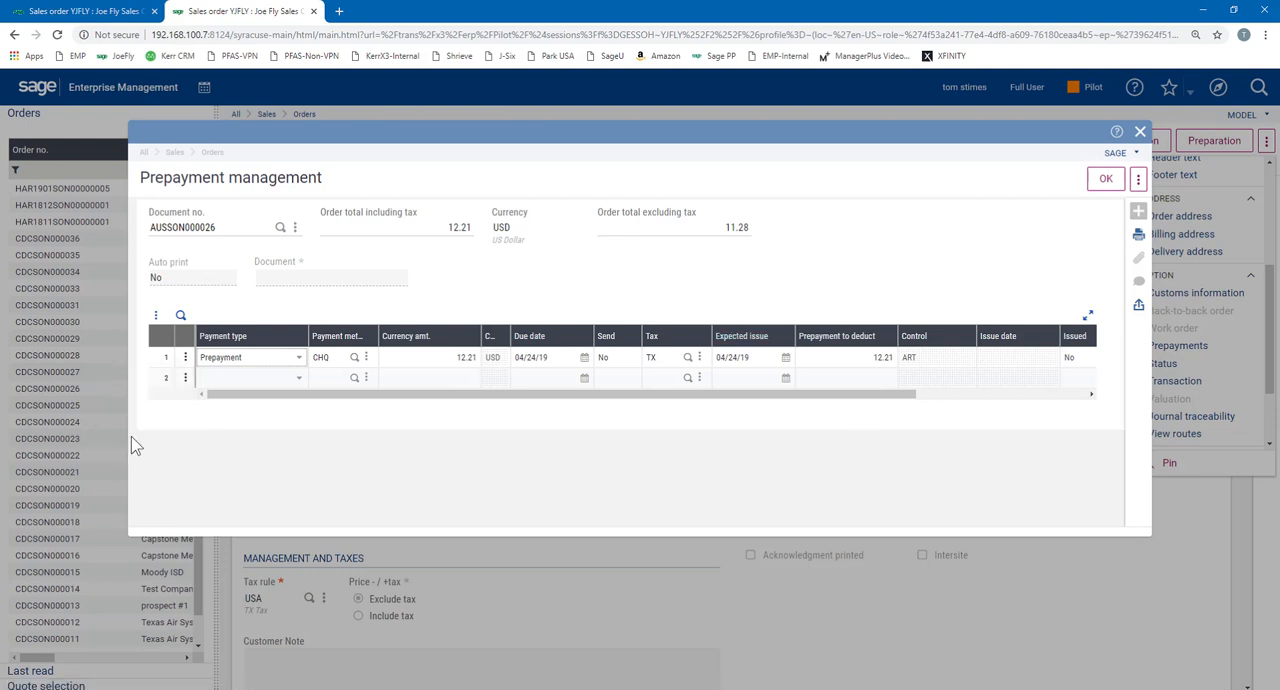
left_click(185, 360)
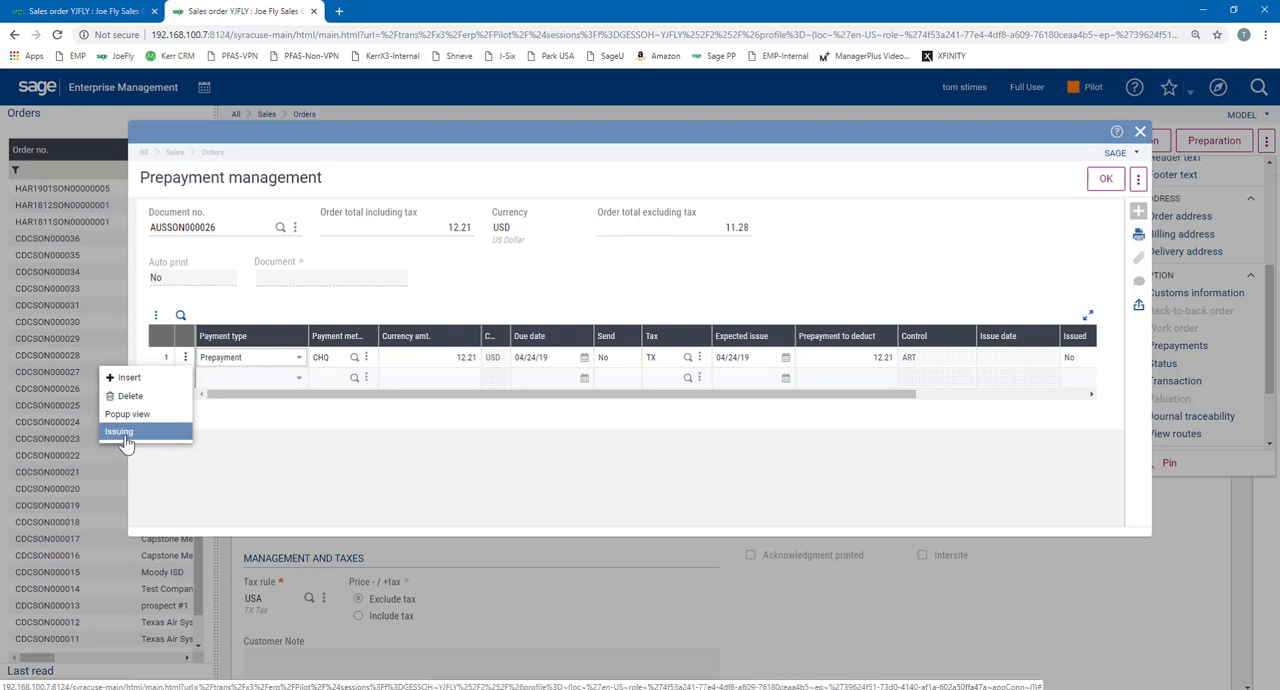
left_click(124, 436)
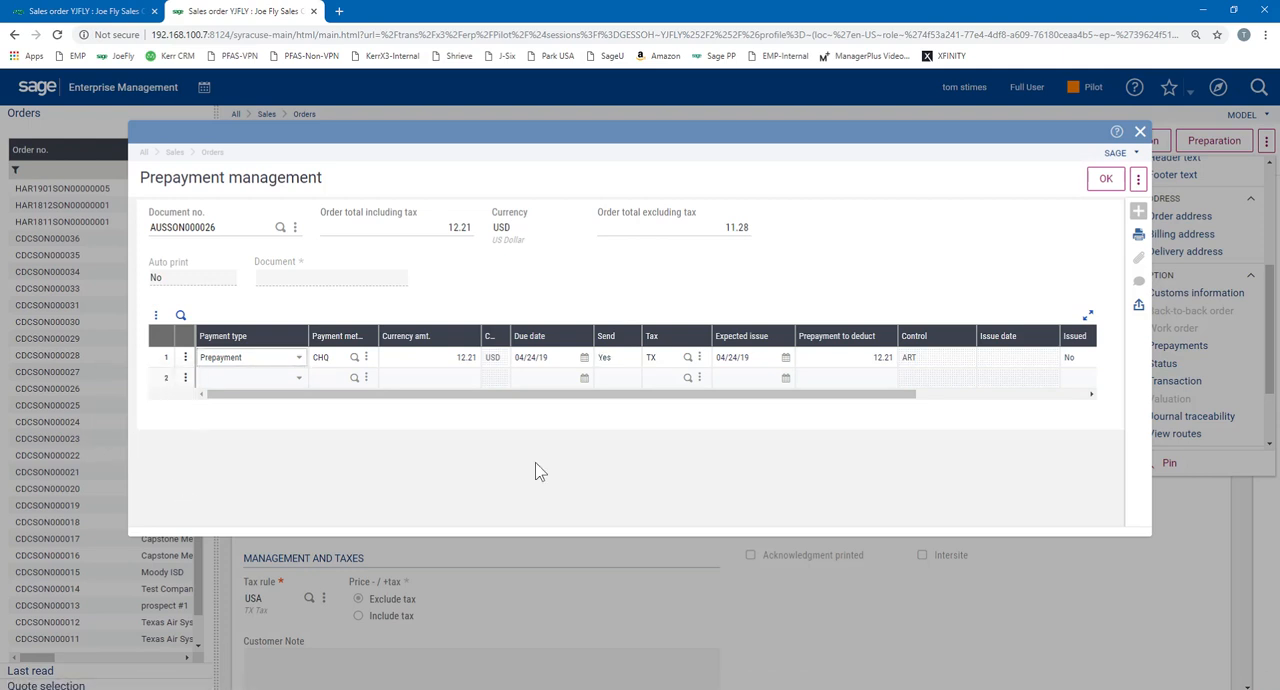
left_click(1104, 181)
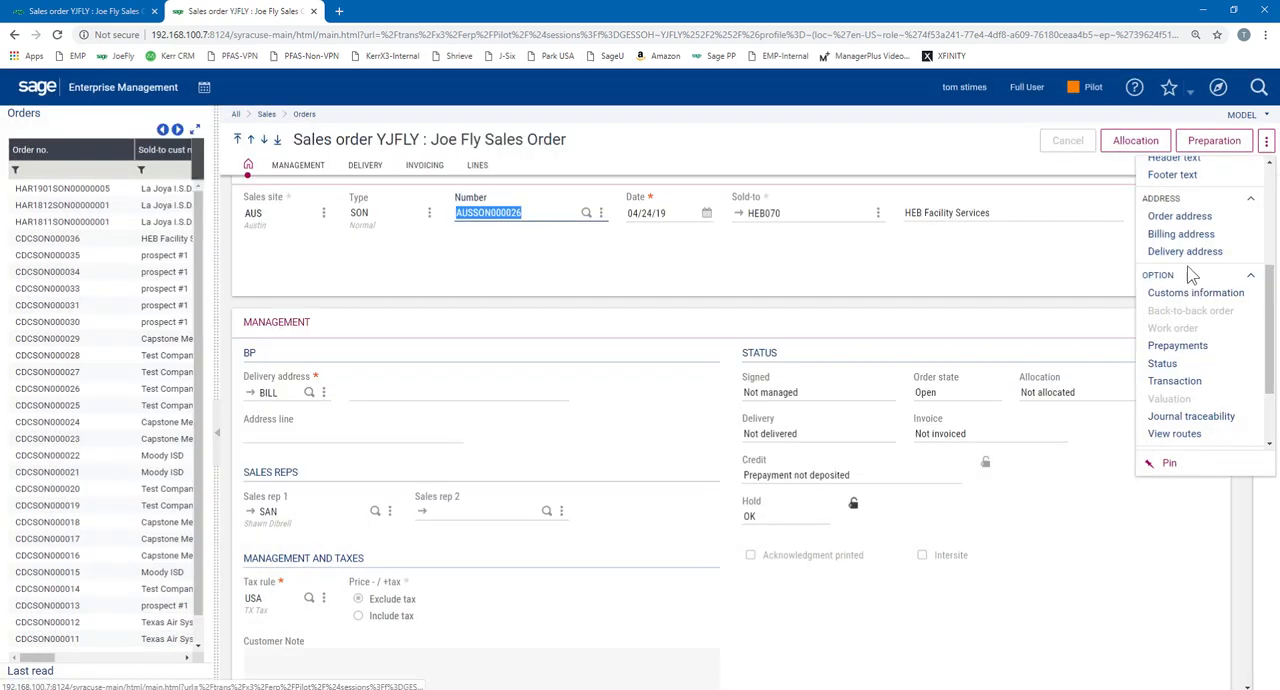
left_click(1180, 345)
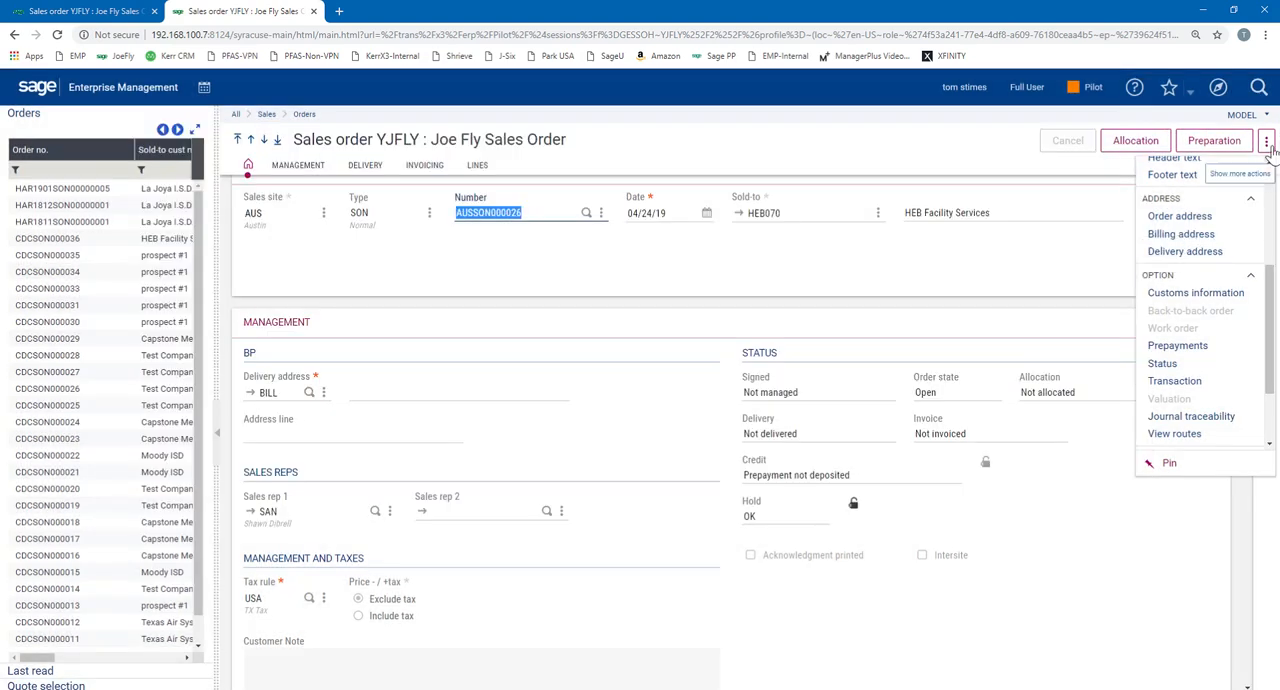
left_click(1267, 146)
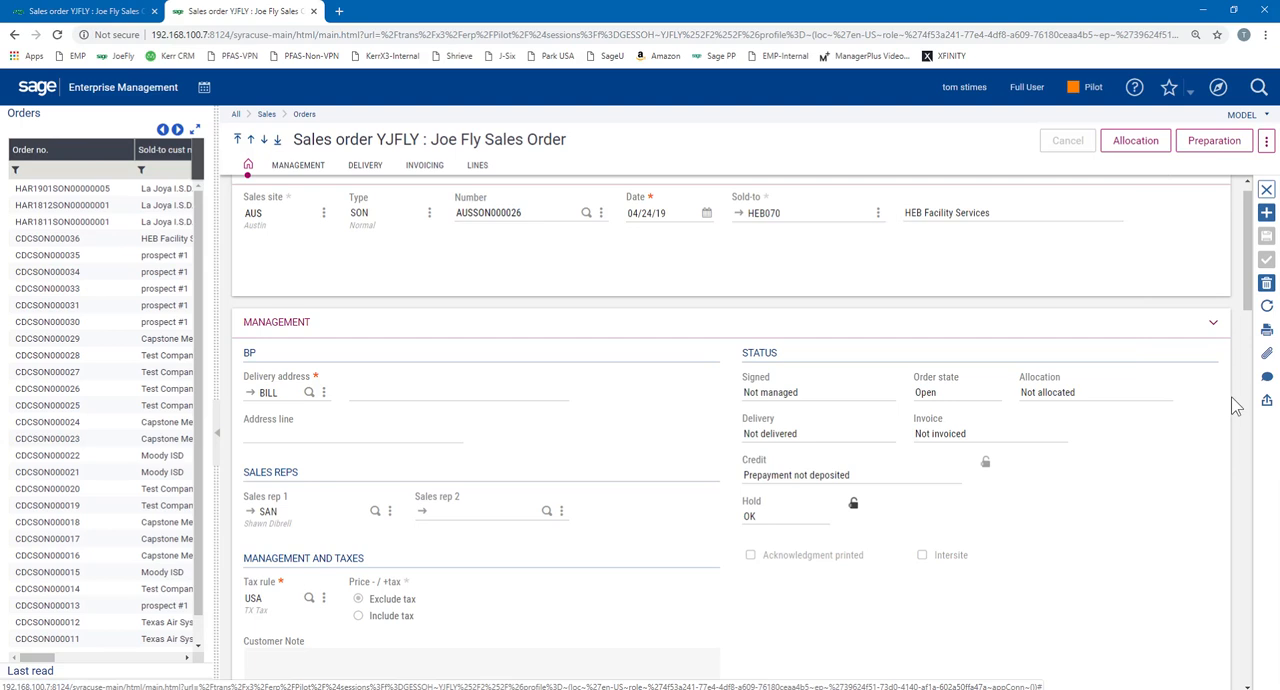
Try to generate a delivery for the sales order and try to run its preparation
left_click(1266, 145)
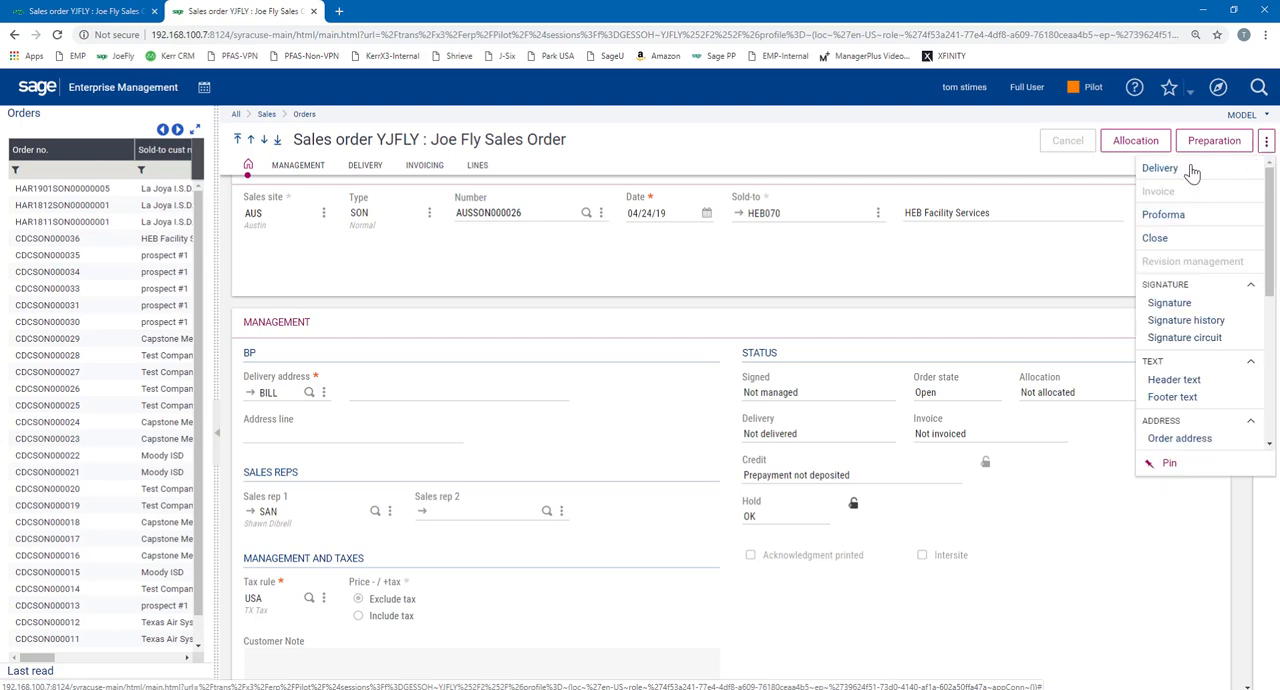
left_click(1158, 170)
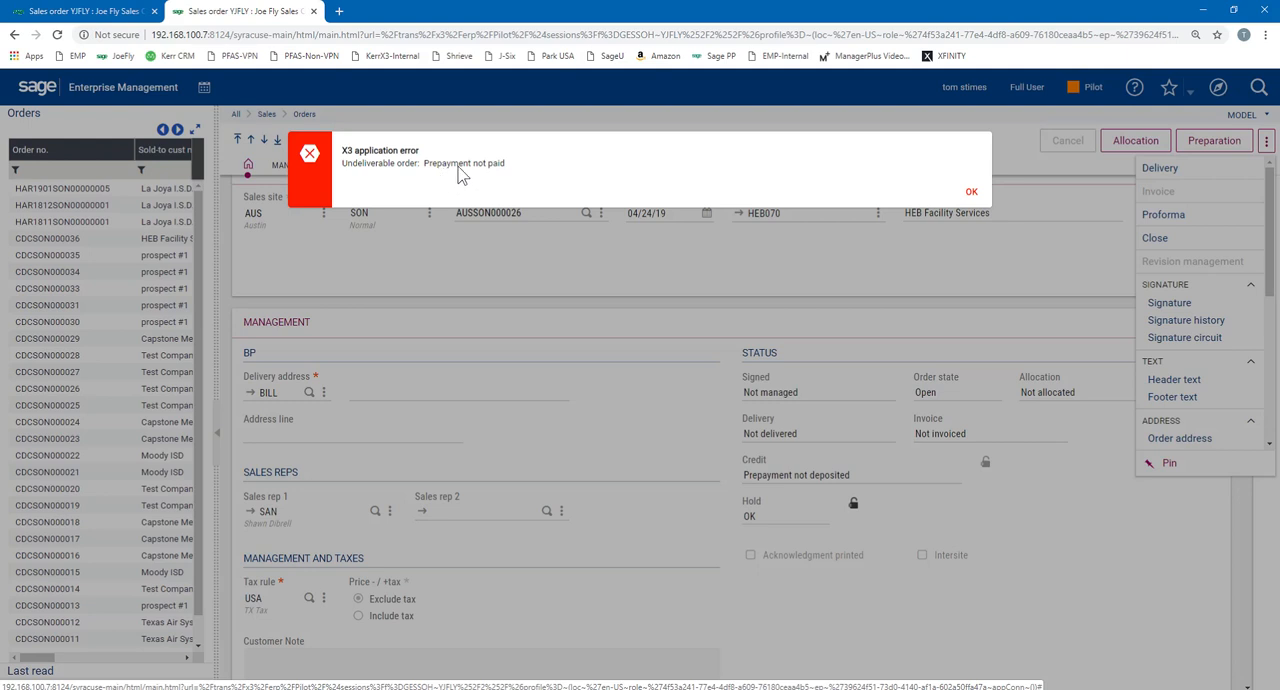
left_click(971, 191)
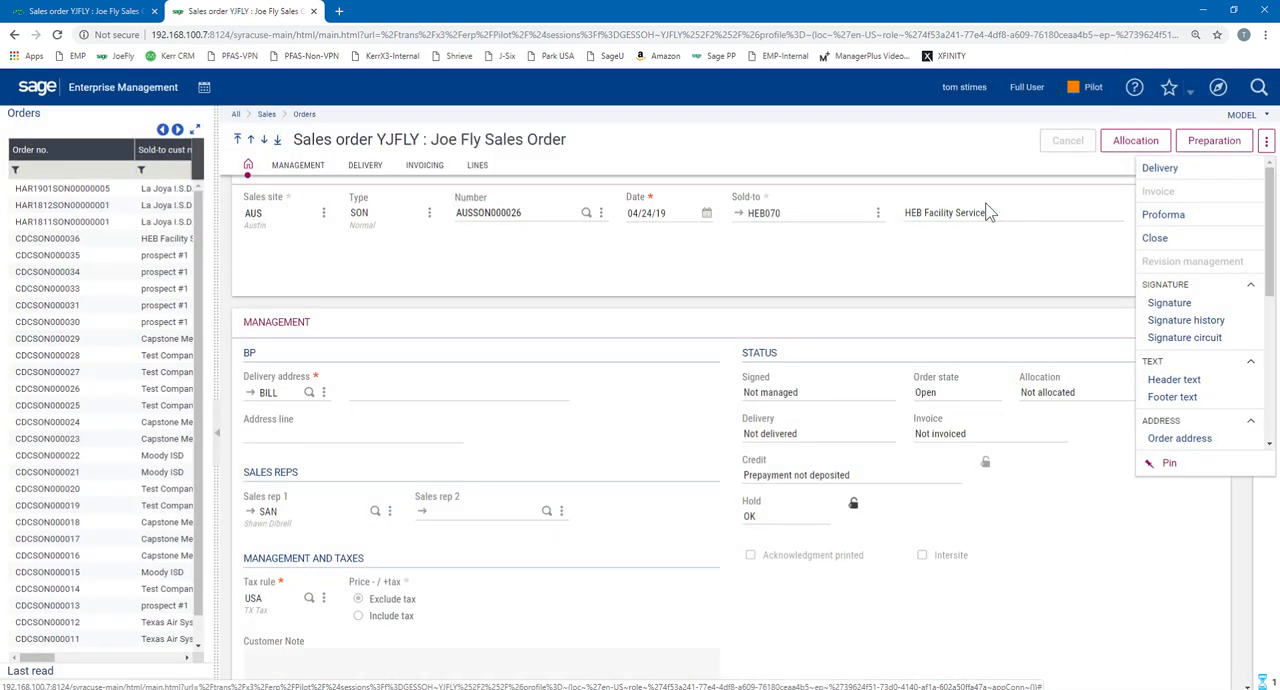
left_click(1230, 145)
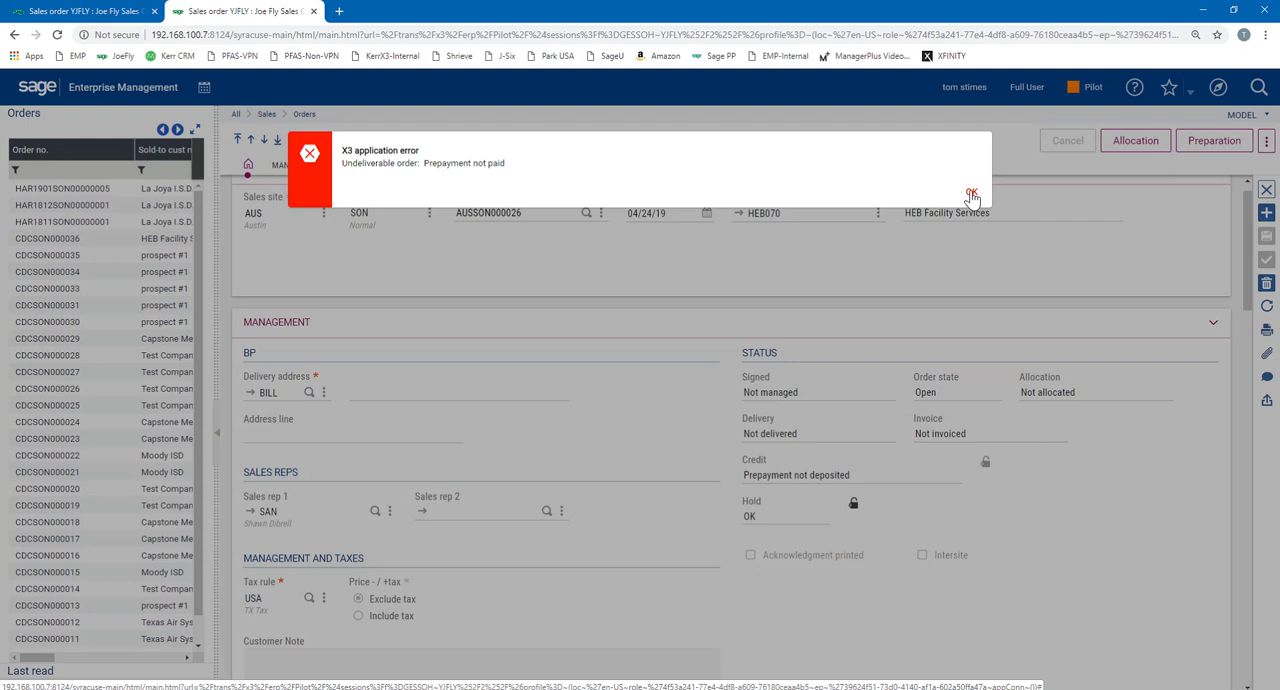
Dismiss the delivery error and check the sales order's number and its total including tax
left_click(971, 191)
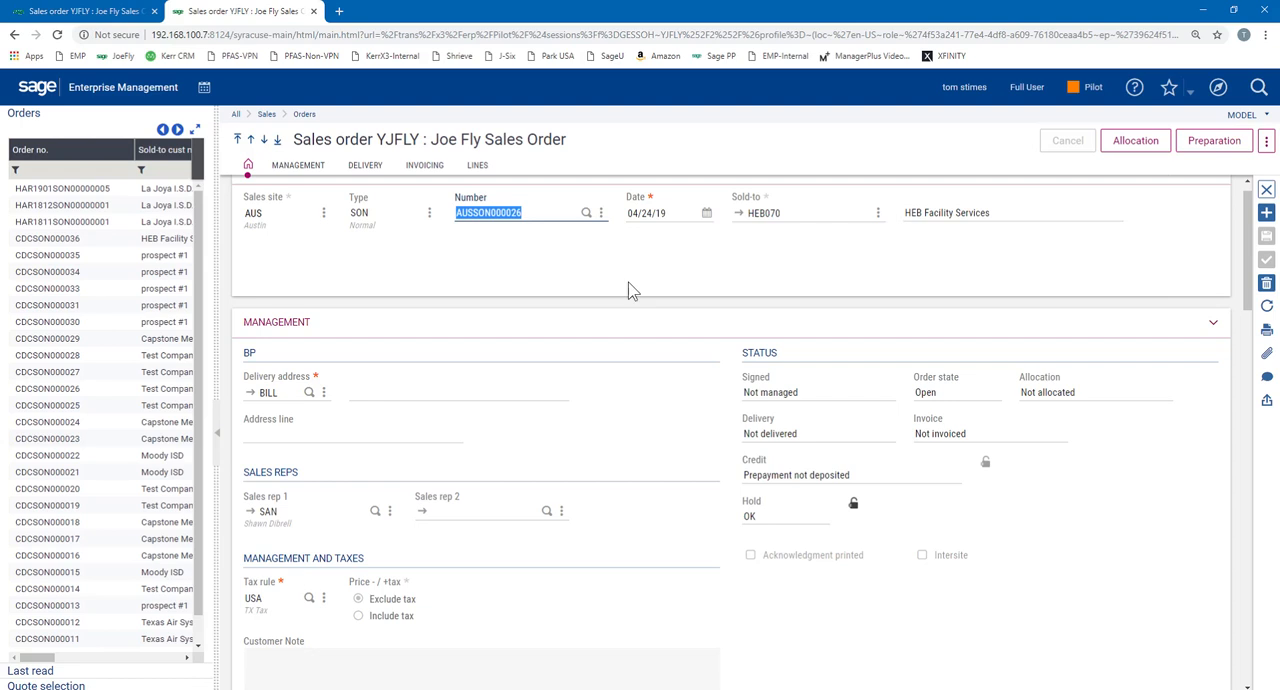
left_click(538, 211)
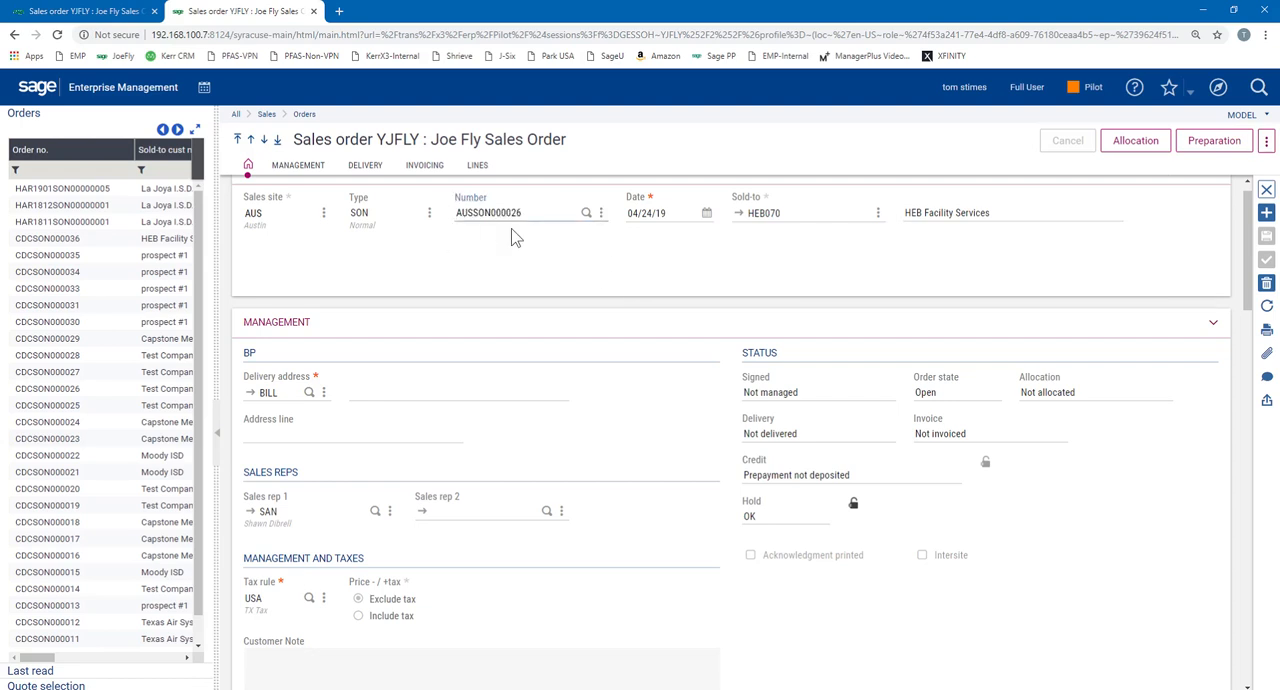
scroll(668, 455, "down", 10)
scroll(668, 455, "down", 3)
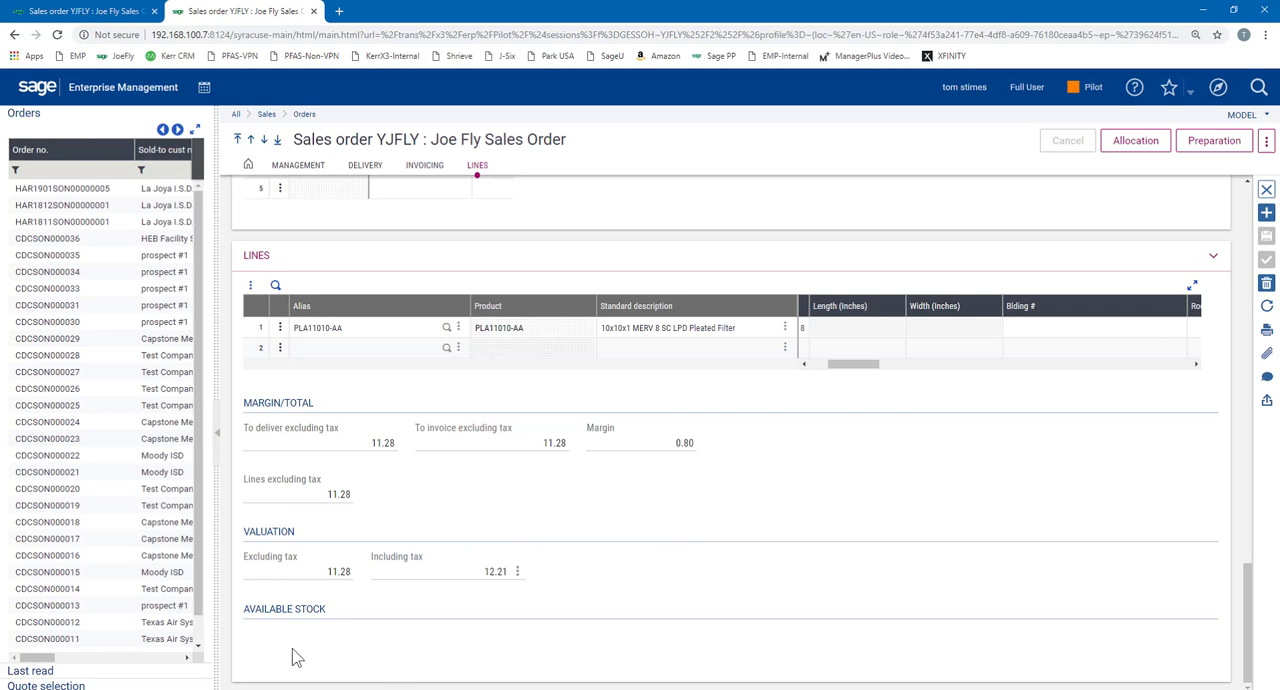
Switch to the other browser window's A/R accounting manager, open Check Receipts and start a new receipt
mouse_move(147, 689)
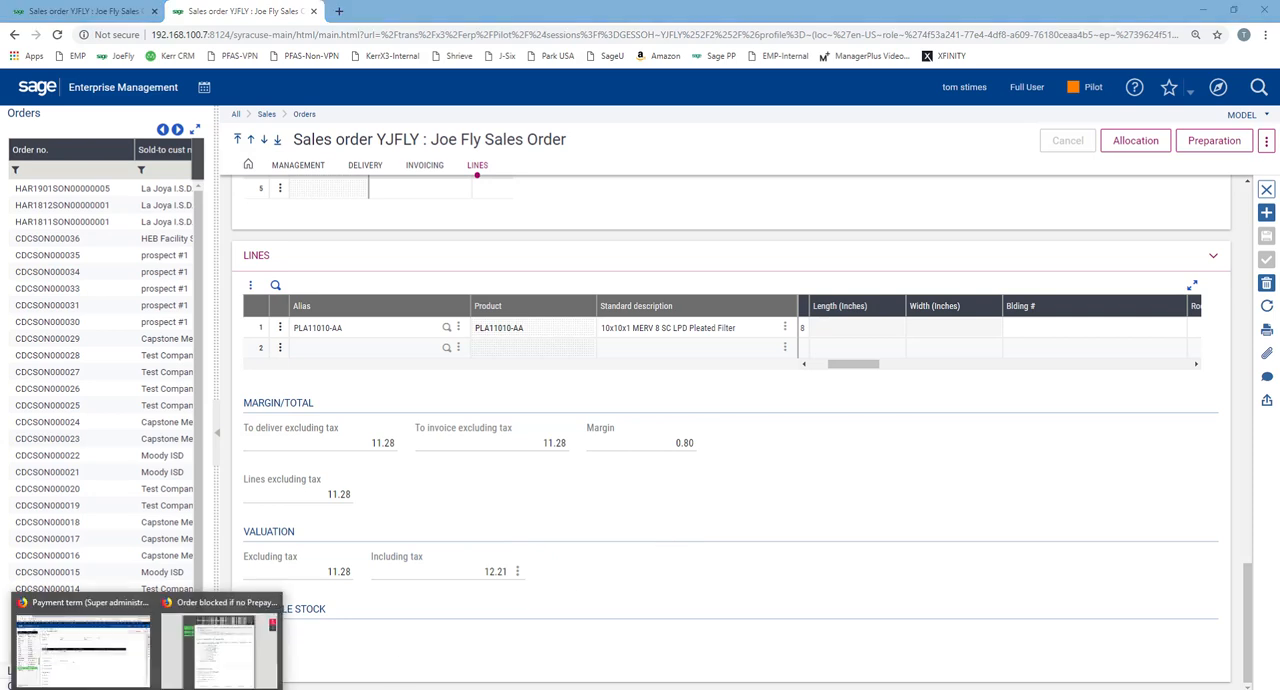
left_click(103, 664)
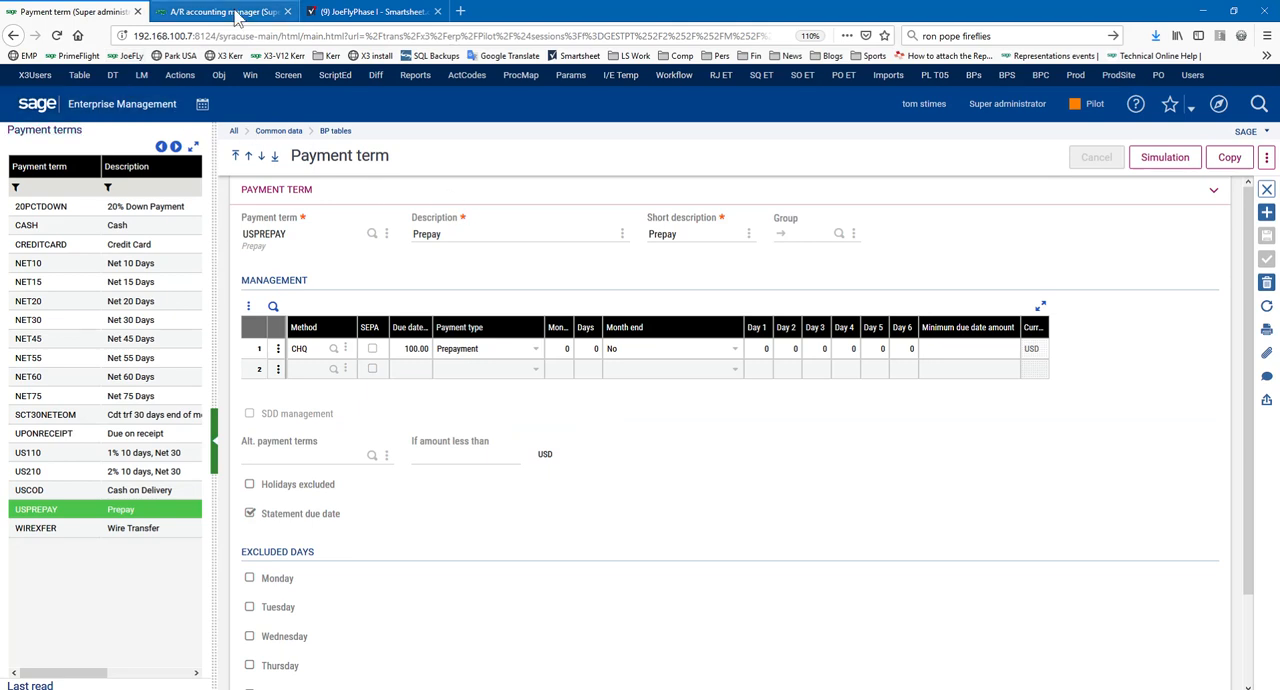
left_click(222, 11)
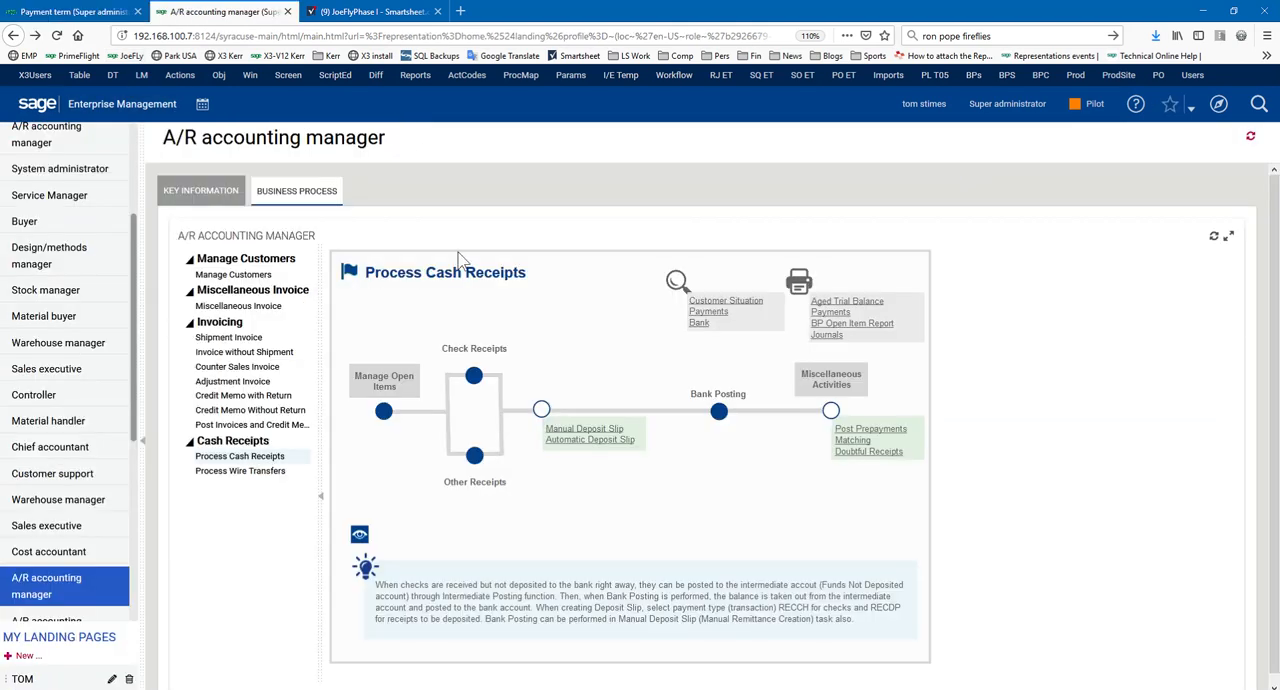
left_click(474, 377)
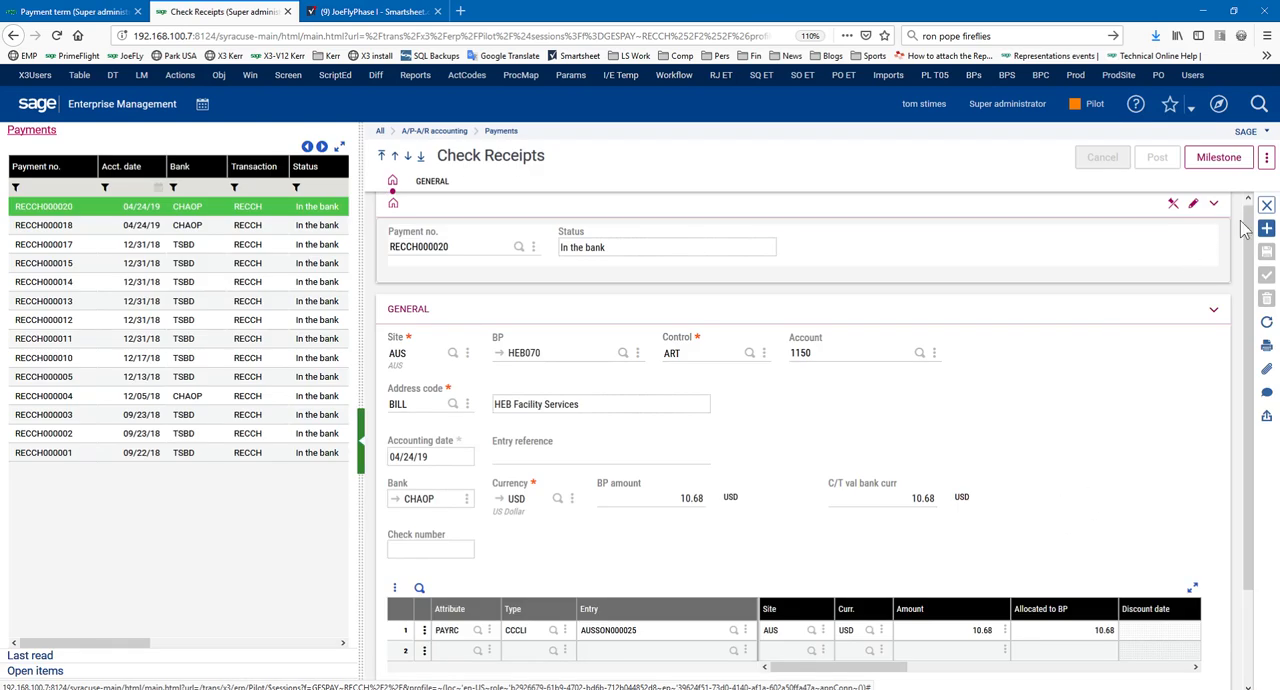
left_click(1267, 229)
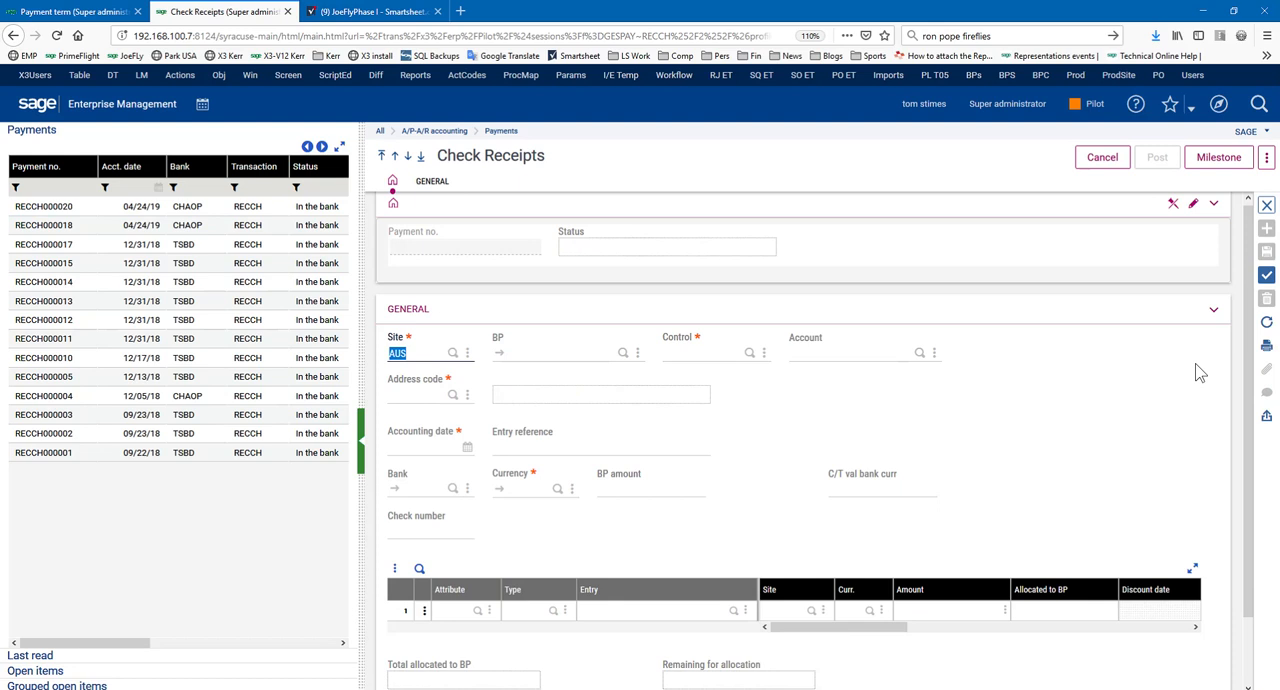
Fill in the receipt for HEB Facility Services with control ART, address BILL, date 04/24/19, bank CHAOP and an amount of 12.21 USD
key("Tab")
type("he")
key("Tab")
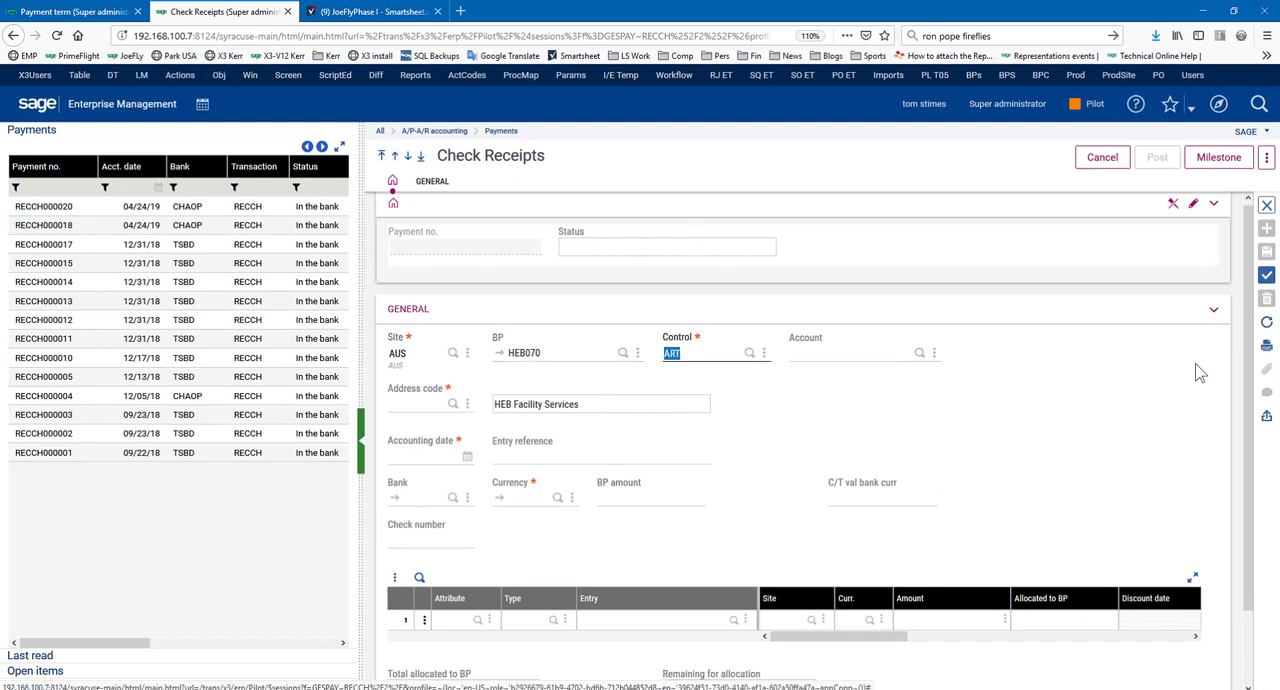
key("Tab")
key("Tab")
key("Tab")
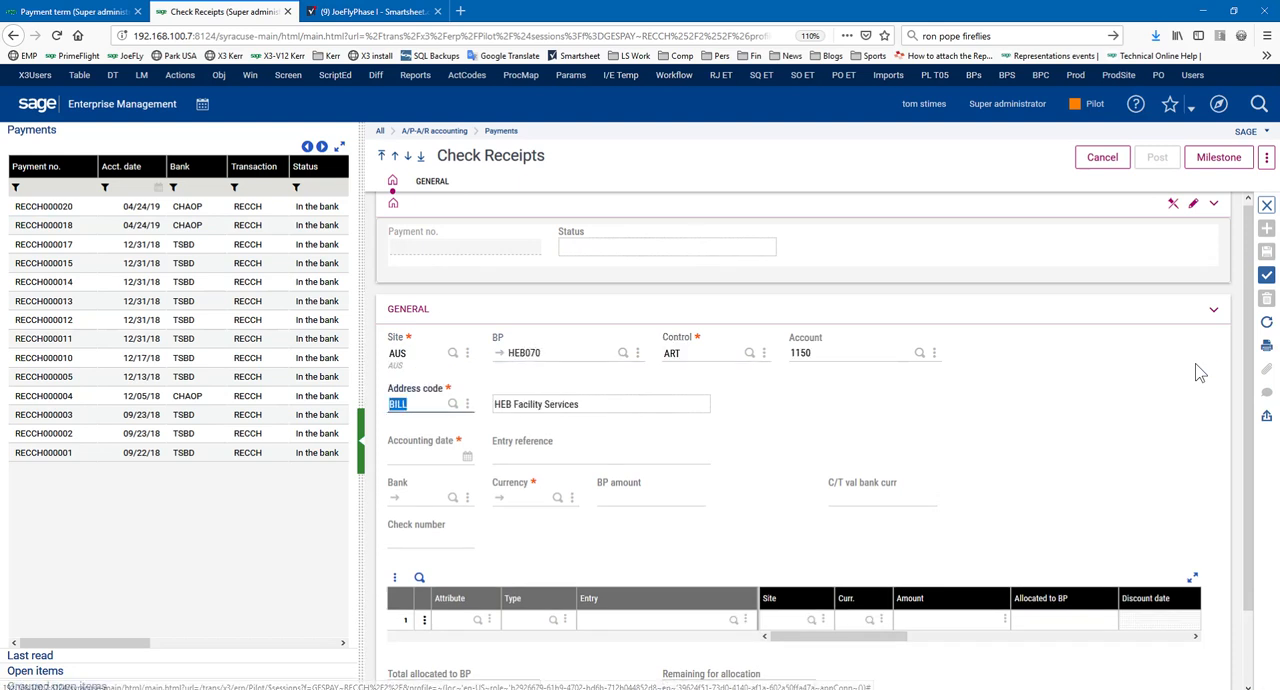
key("Tab")
key("Tab")
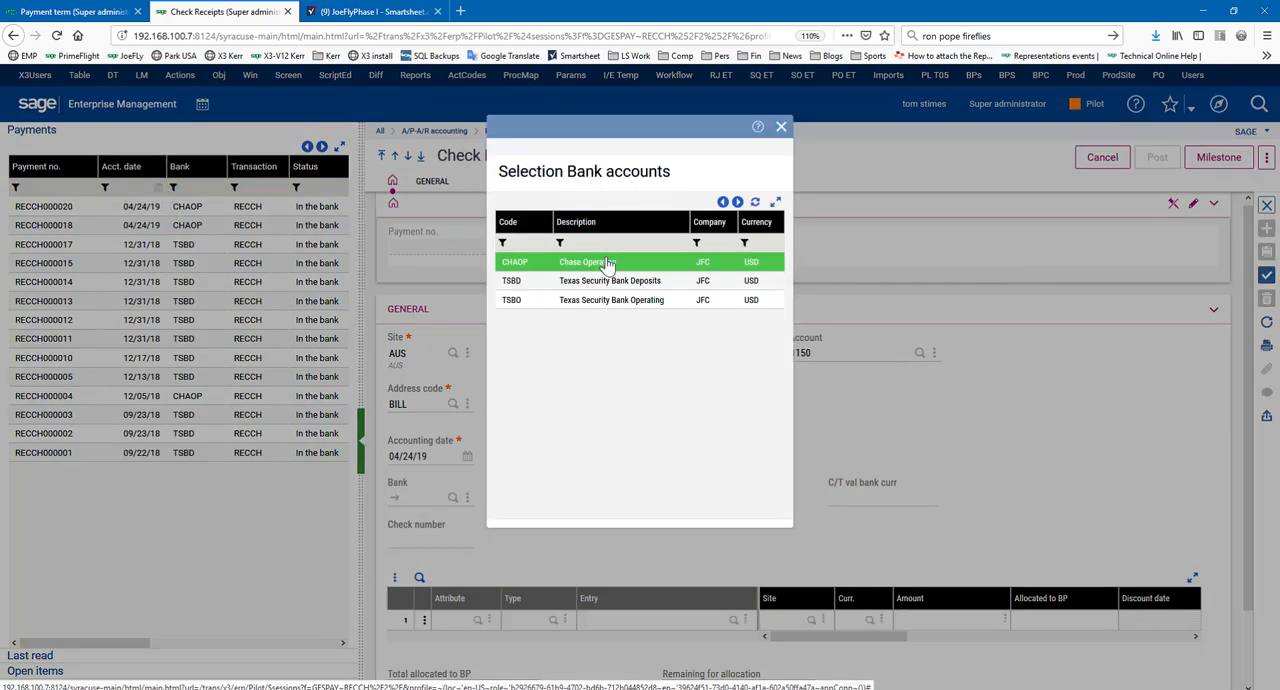
left_click(607, 262)
type("12.21")
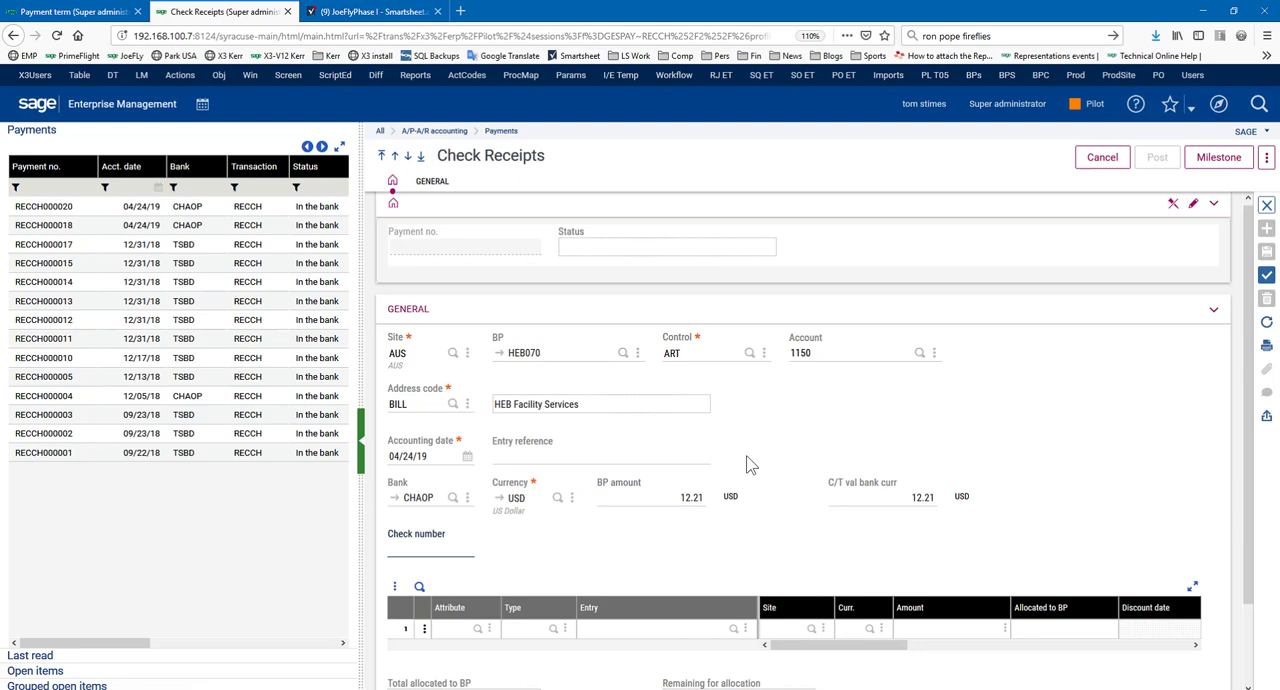
Allocate the new sales order's 12.21 USD open item to the receipt and create the receipt
left_click(80, 672)
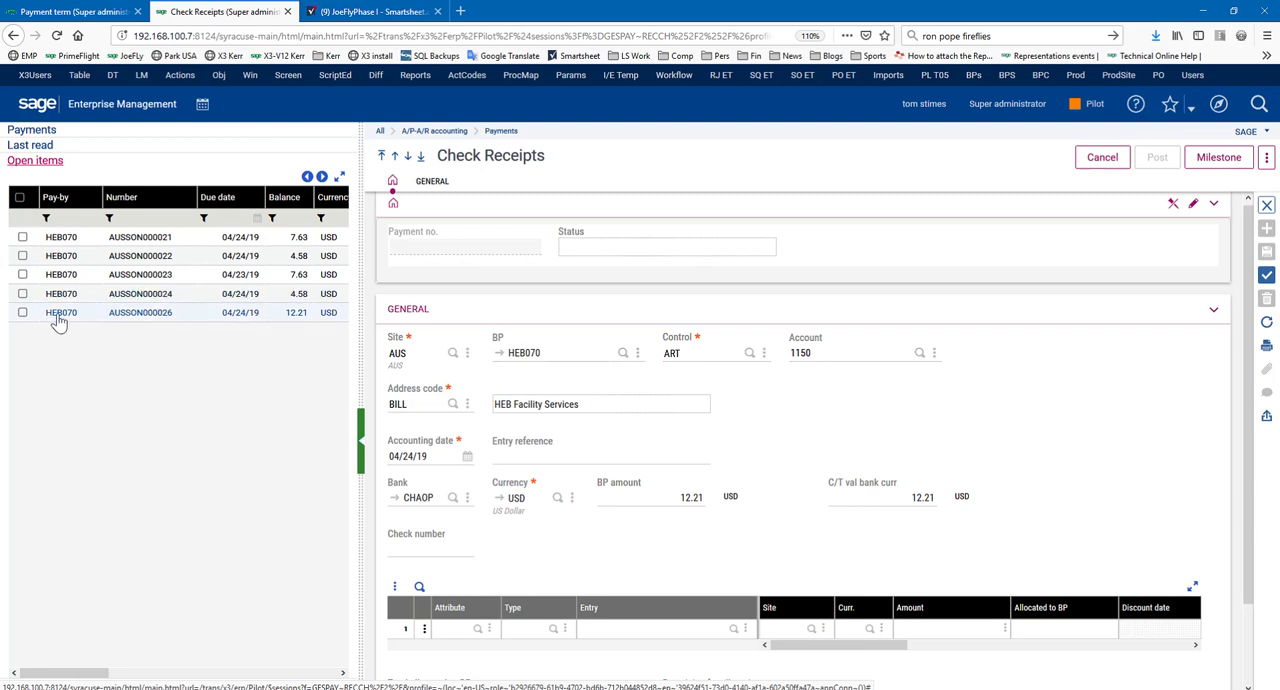
left_click(23, 313)
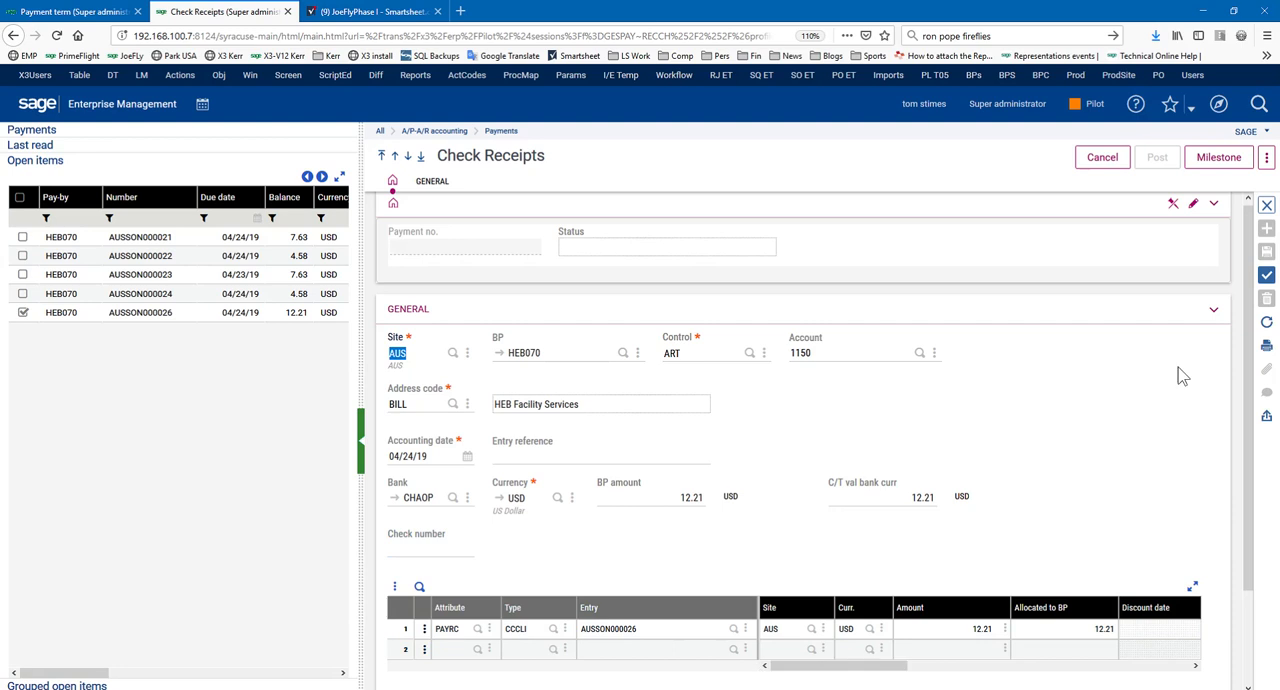
left_click(1267, 277)
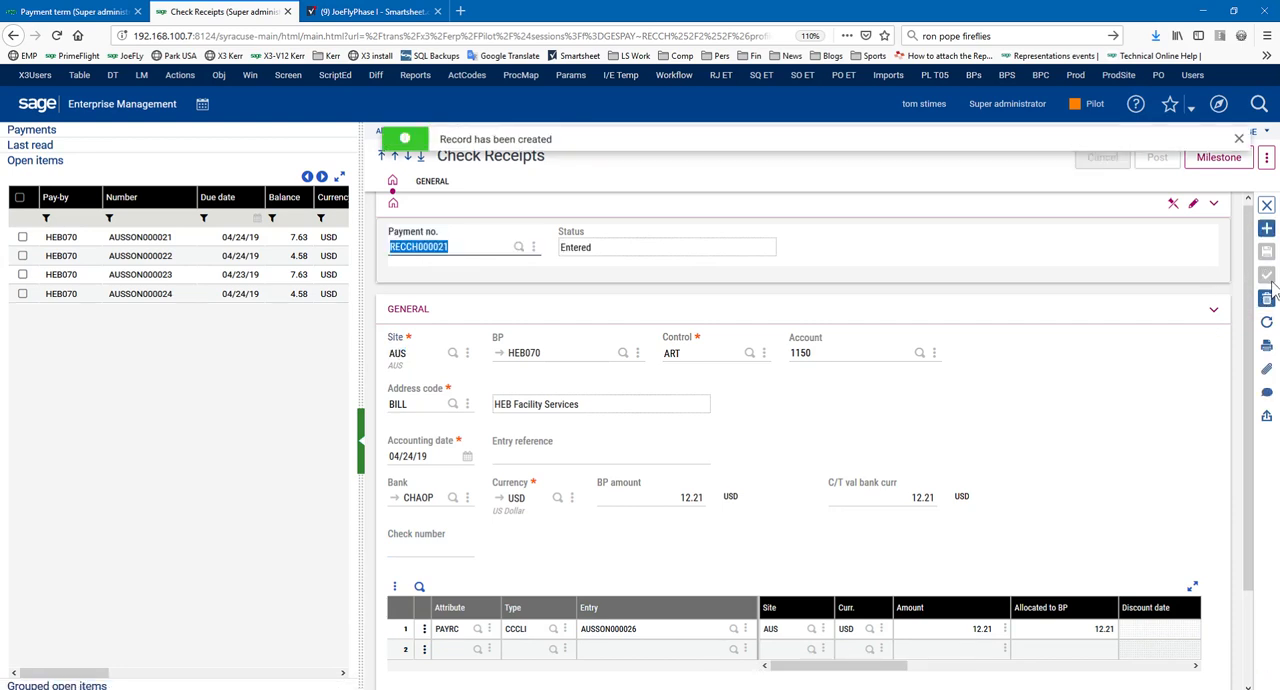
left_click(1239, 139)
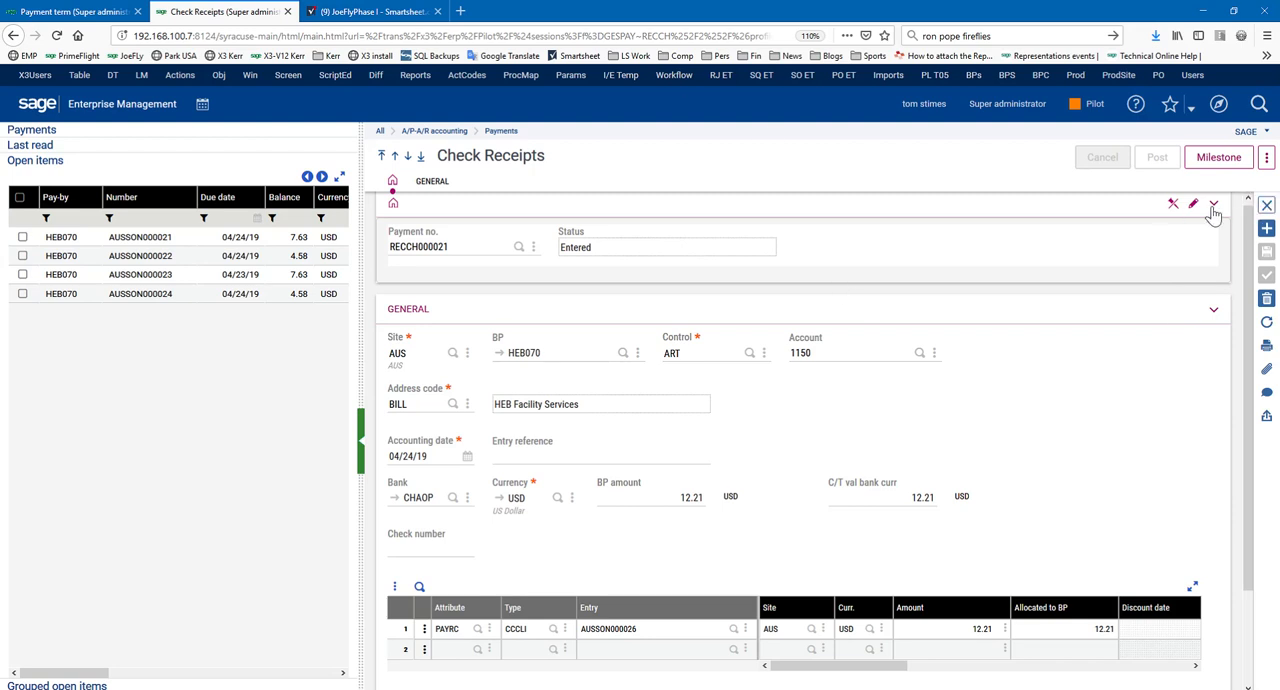
Leave Check Receipts, open Manual remittance entry in A/P-A/R accounting and start a new deposit slip
left_click(1267, 207)
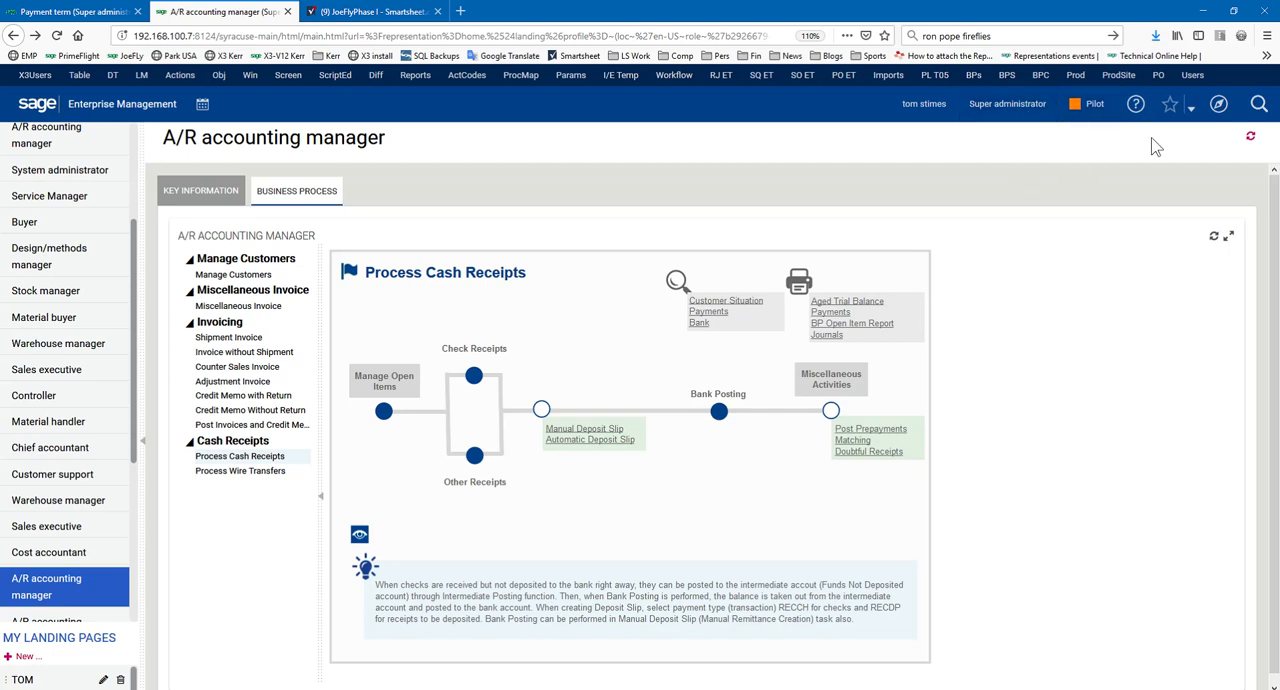
left_click(1218, 104)
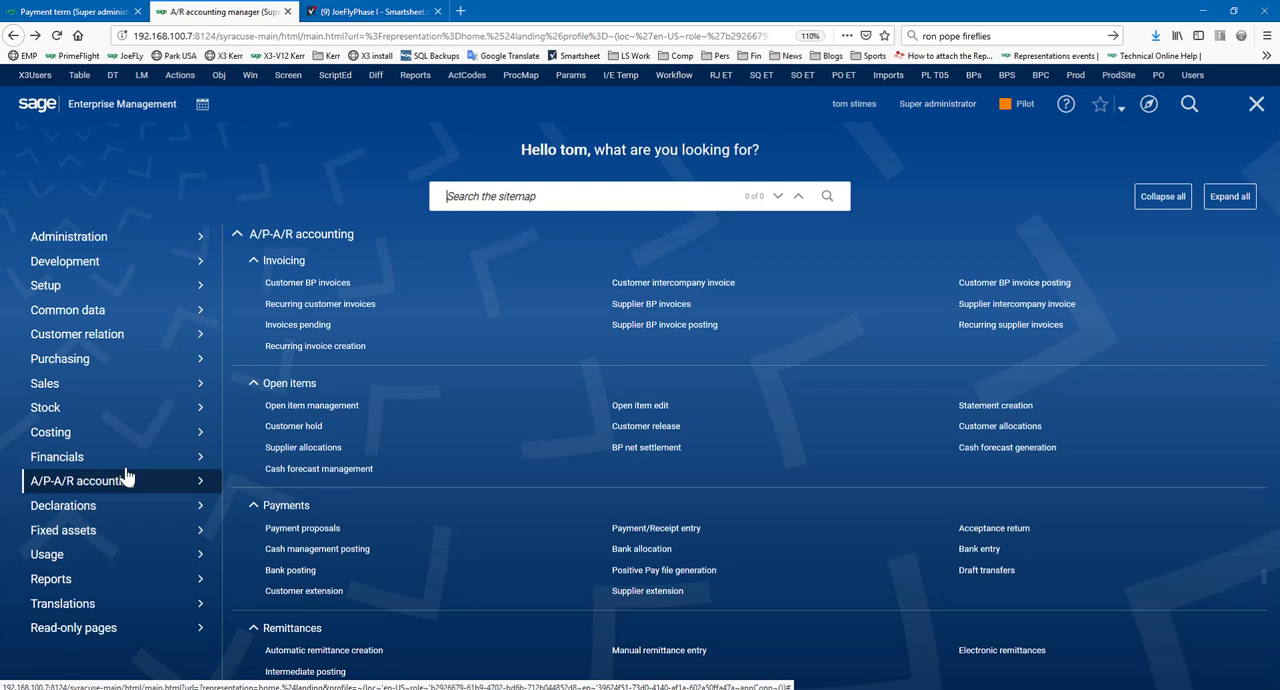
scroll(507, 555, "down", 2)
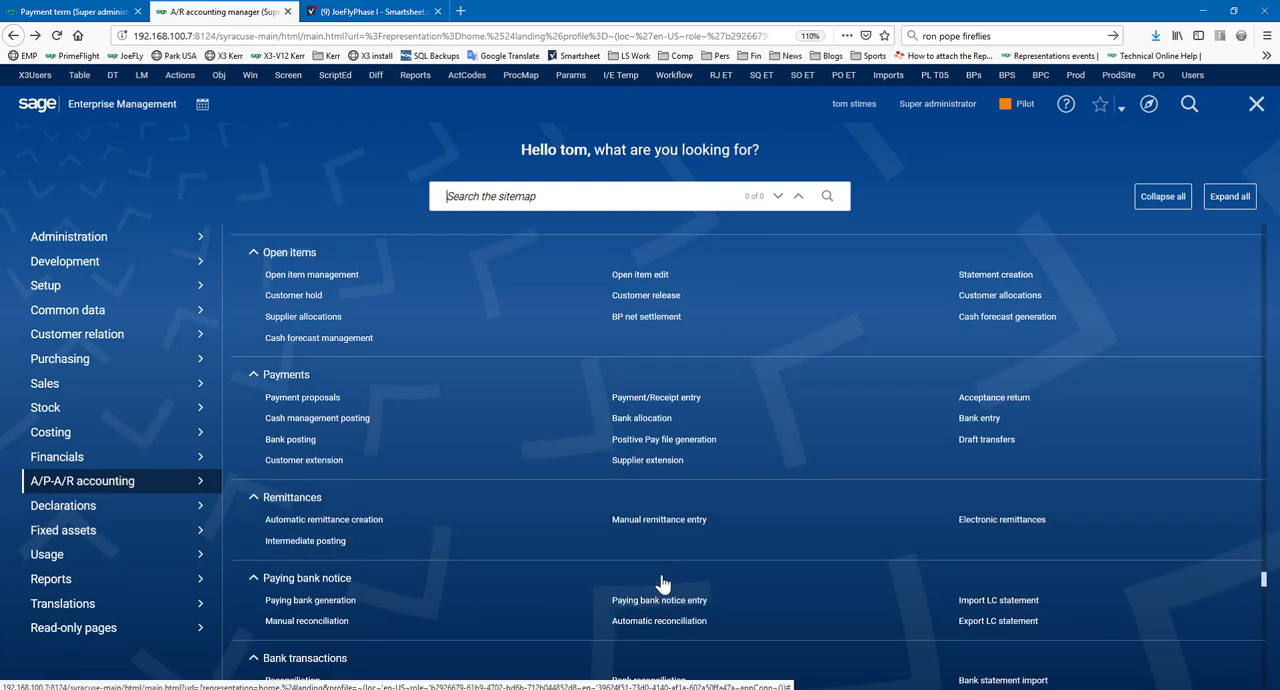
left_click(673, 520)
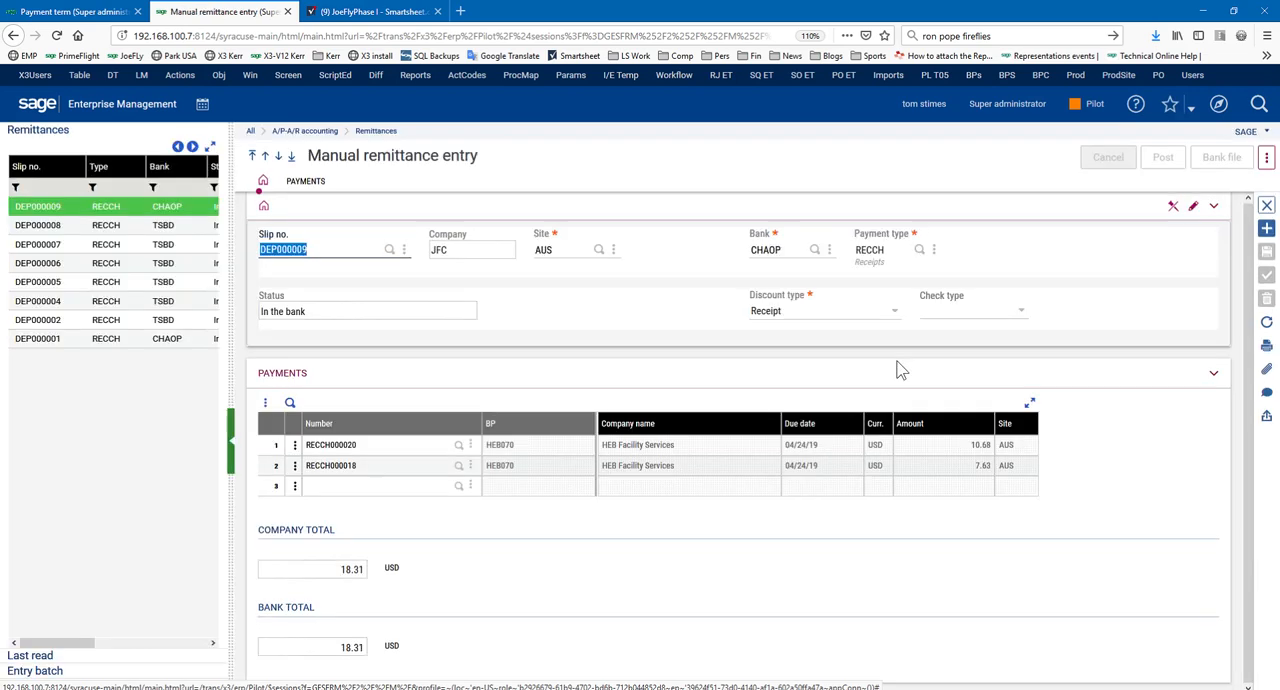
left_click(1267, 228)
Set the deposit slip's bank to CHAOP and payment type to RECCH, and display the payments available for deposit
key("Tab")
key("F12")
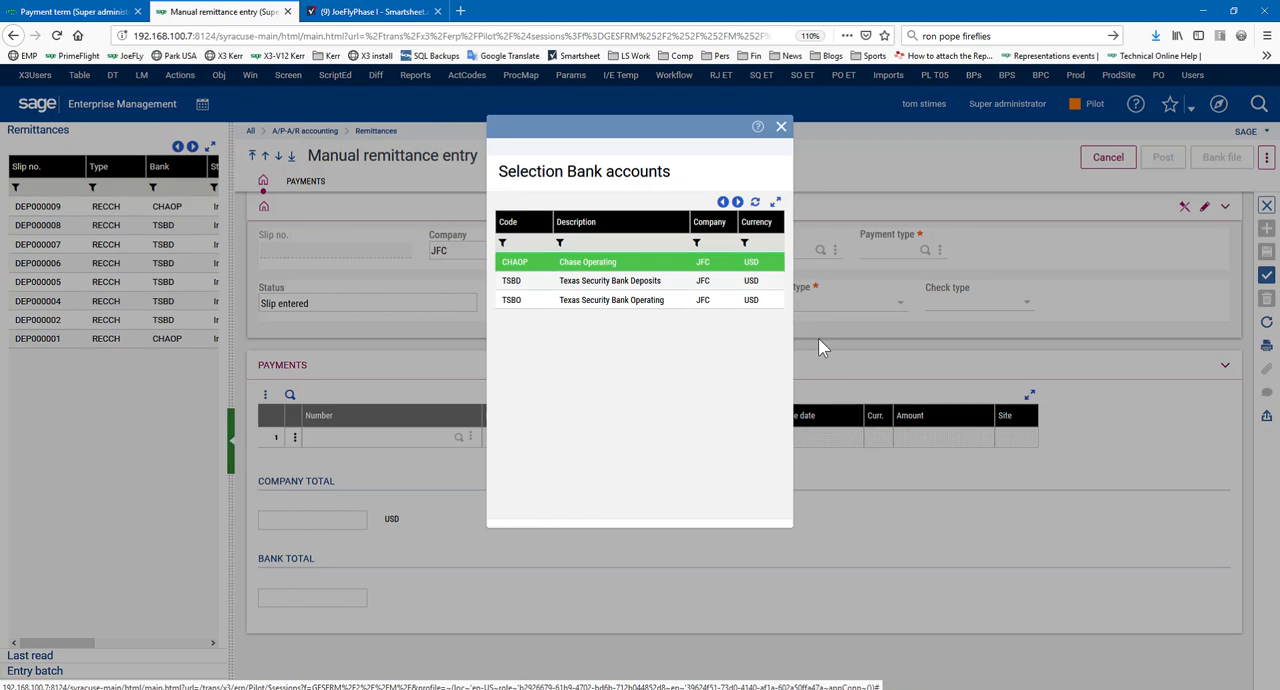
left_click(705, 265)
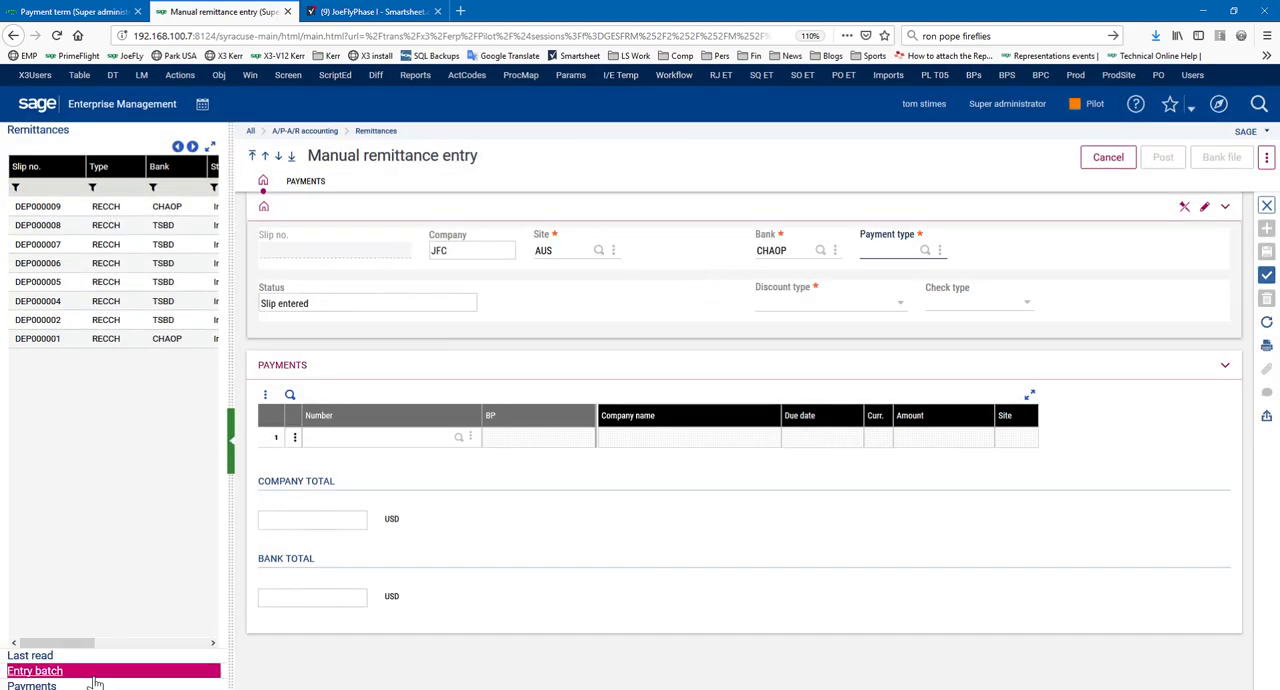
left_click(45, 685)
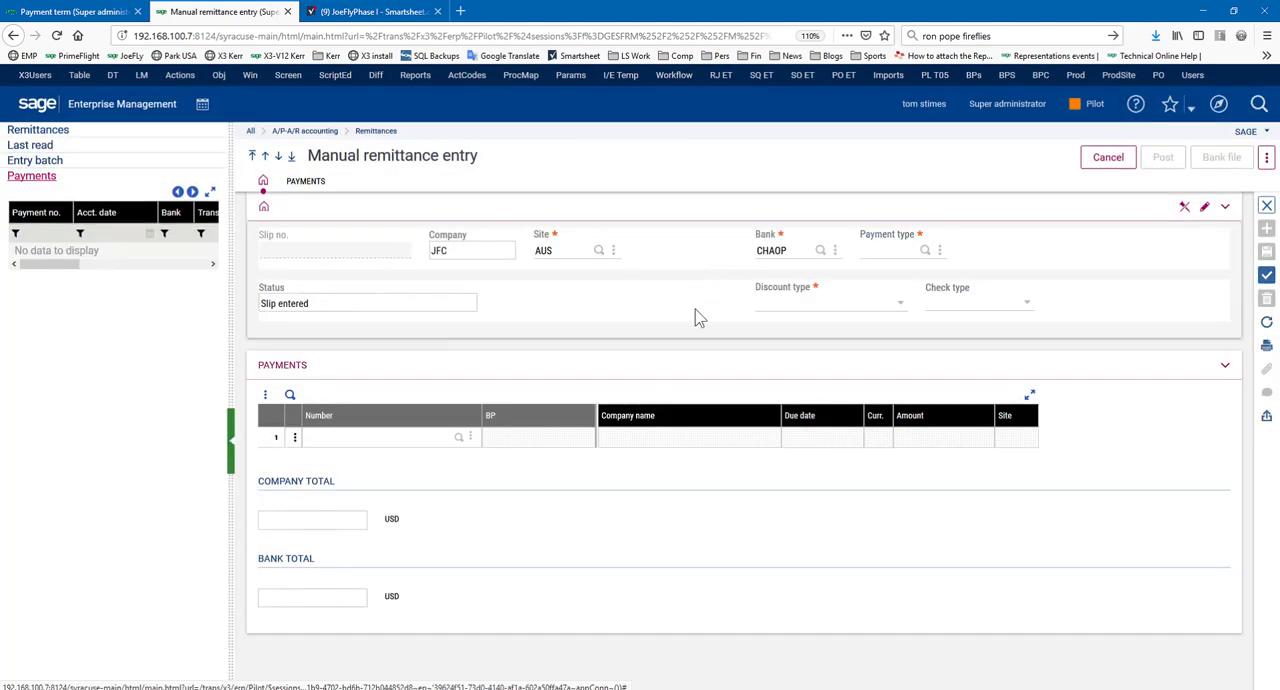
left_click(822, 254)
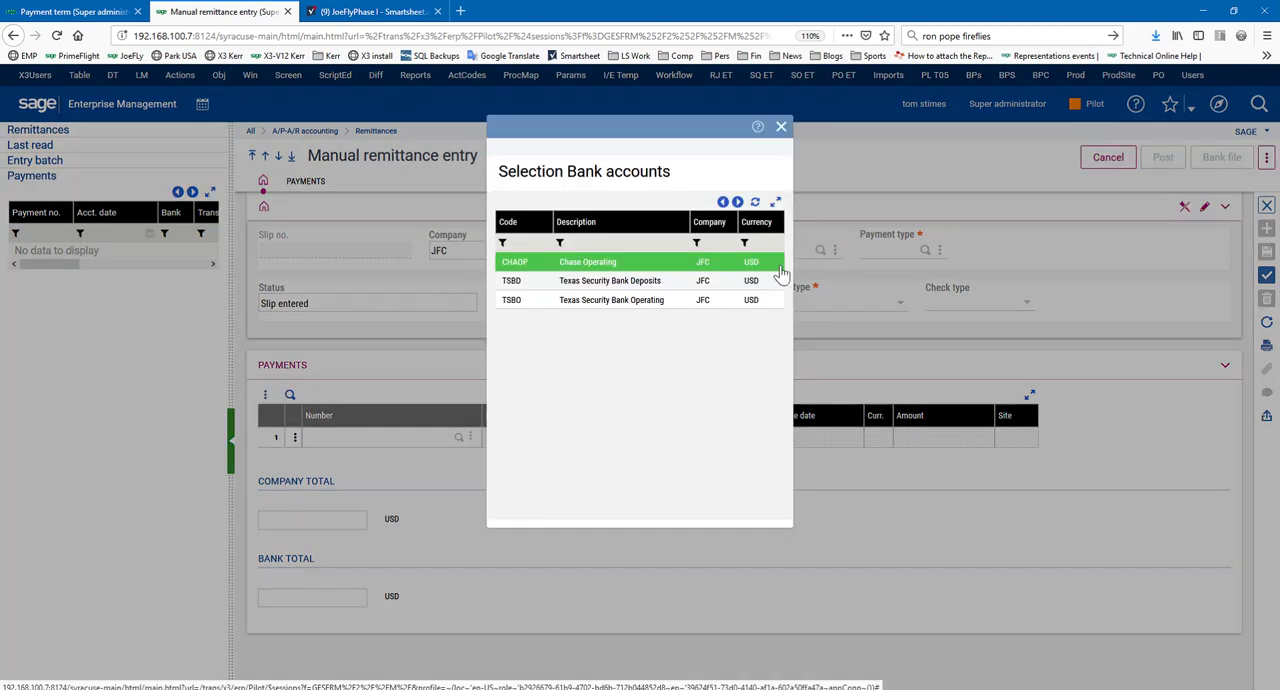
left_click(616, 264)
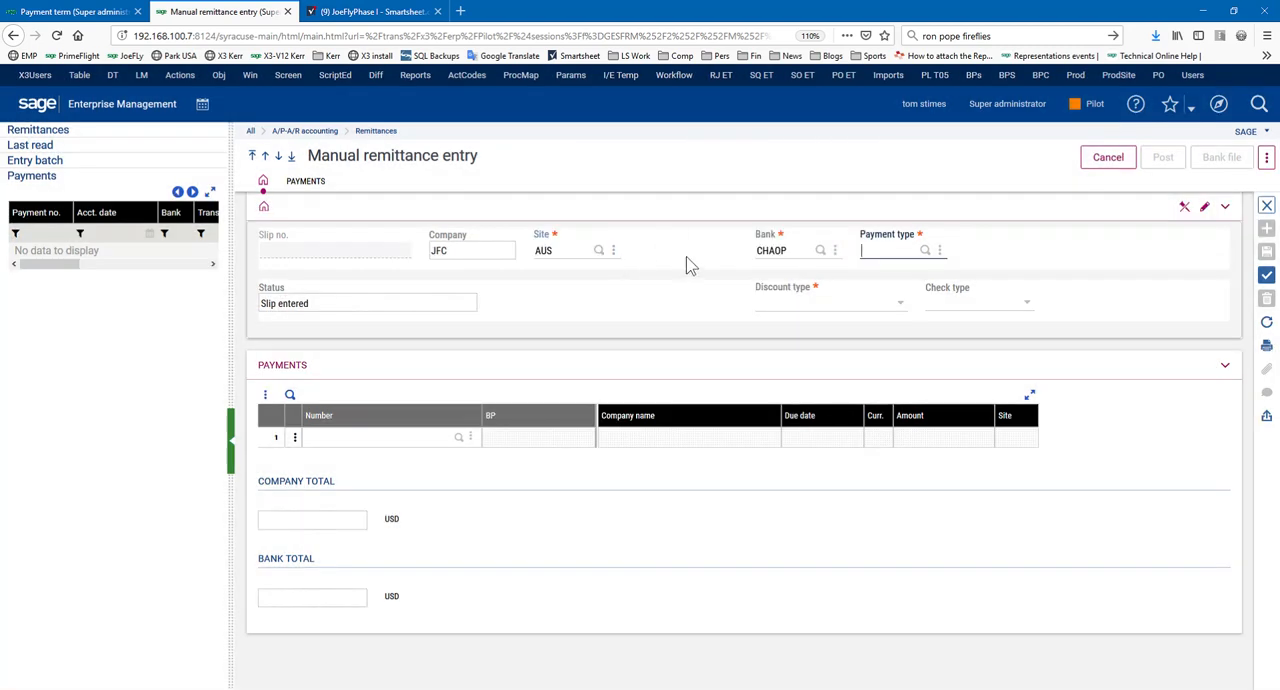
left_click(924, 251)
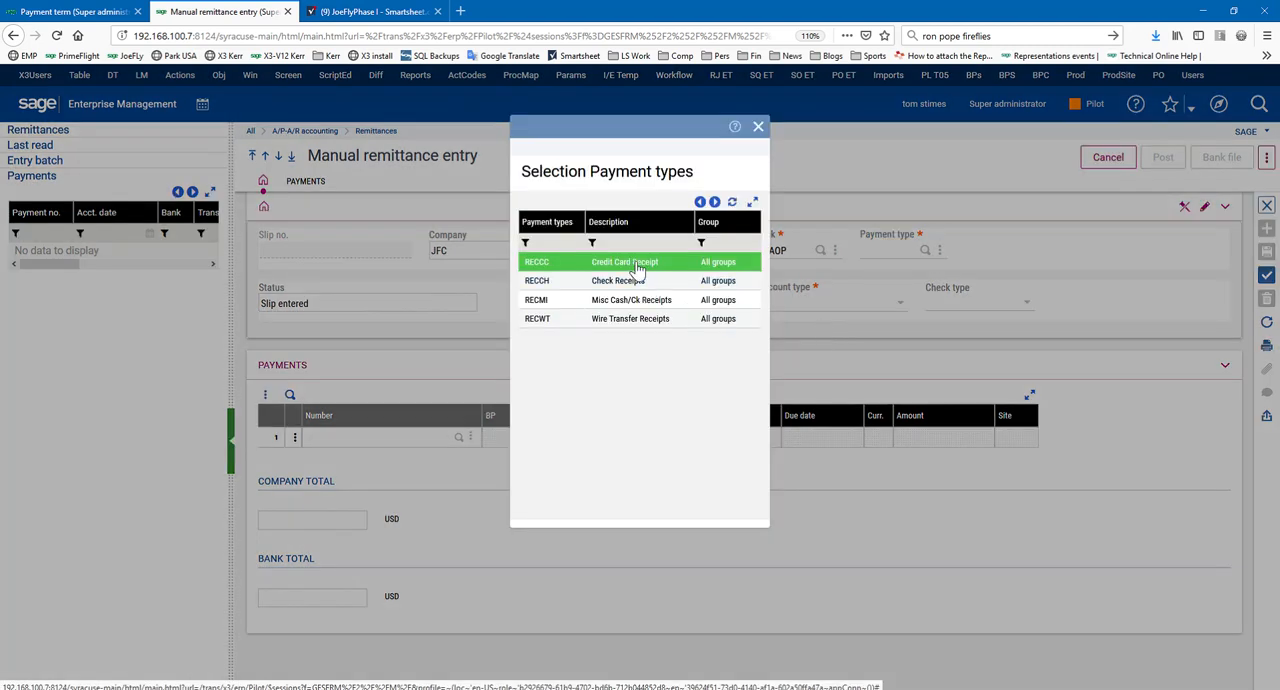
left_click(640, 287)
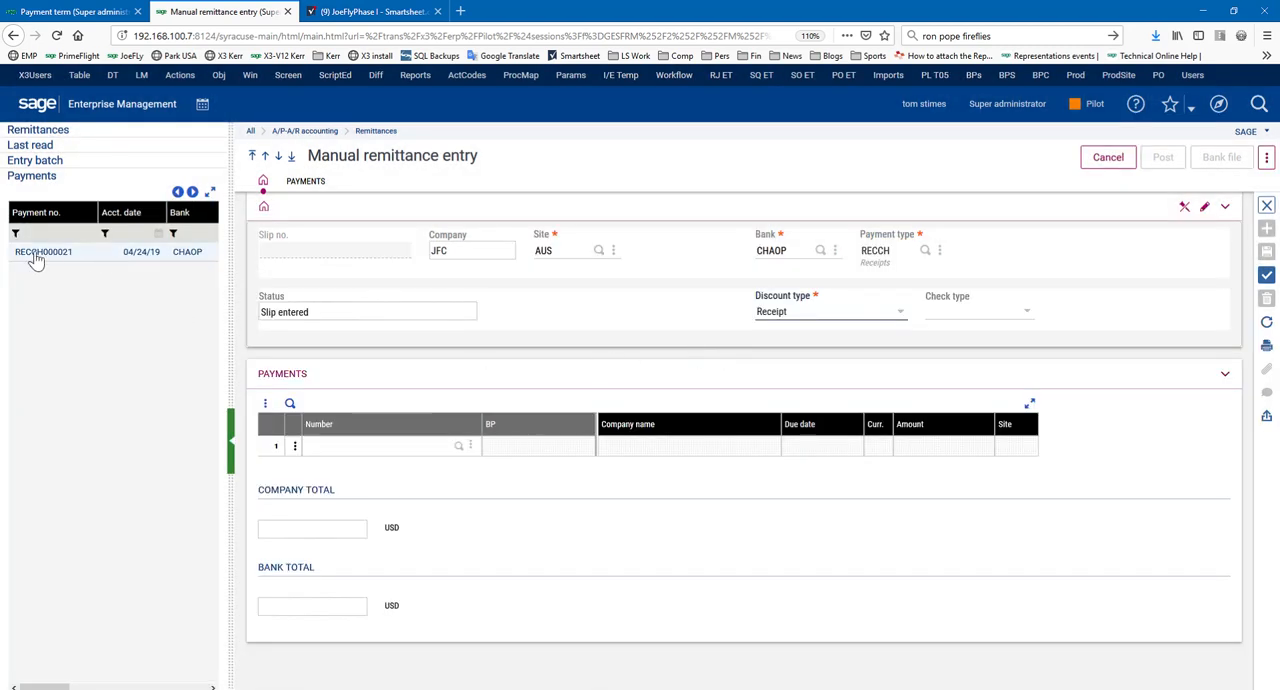
Add the 12.21 USD check receipt to the deposit slip and create the remittance
left_click_drag(231, 286, 660, 266)
left_click(494, 253)
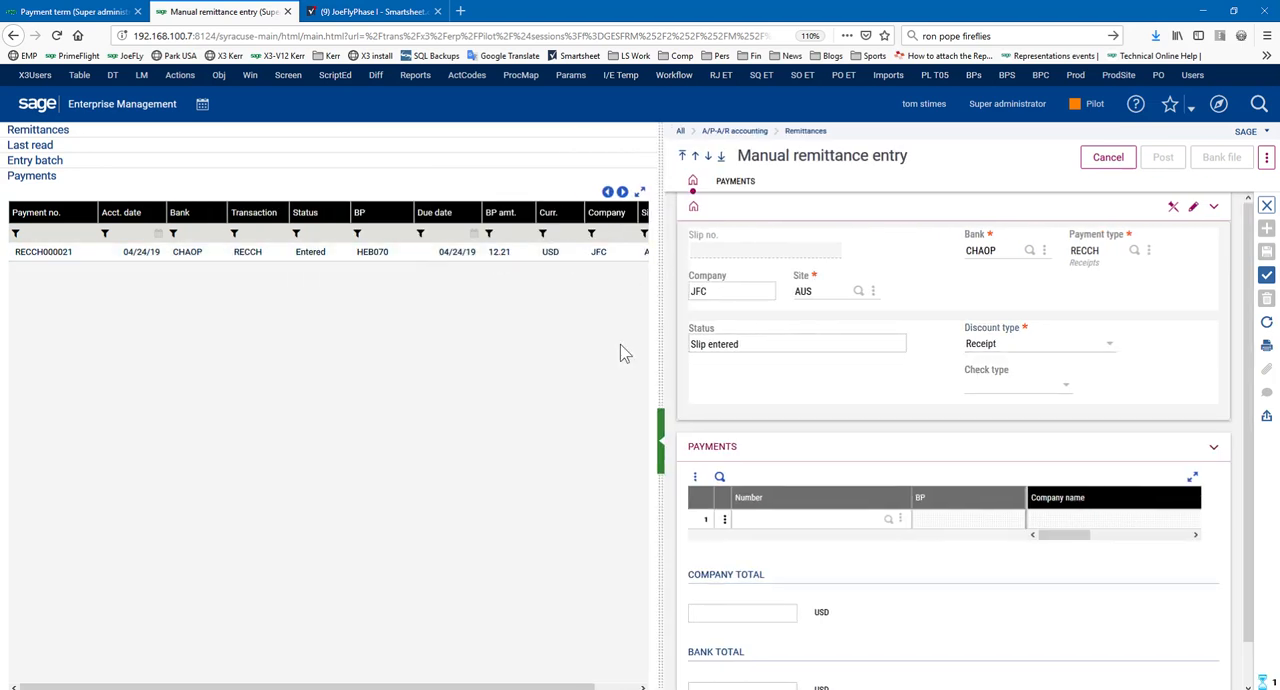
left_click_drag(149, 318, 193, 318)
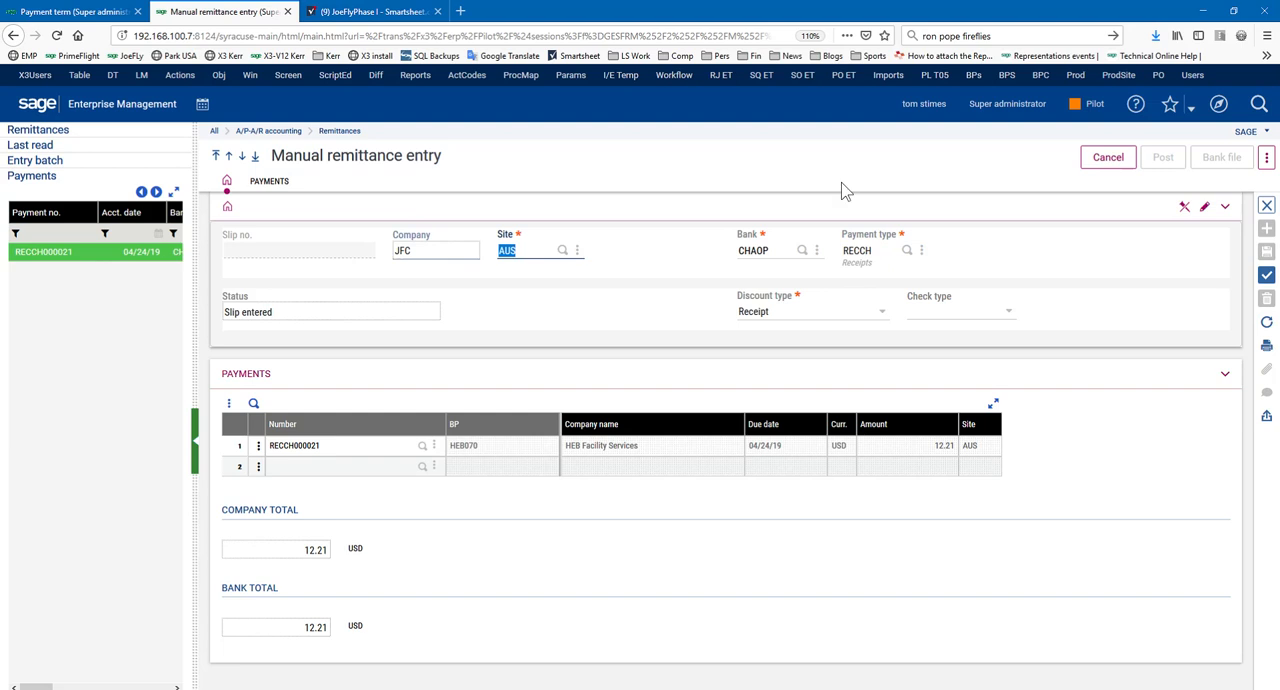
left_click(1267, 274)
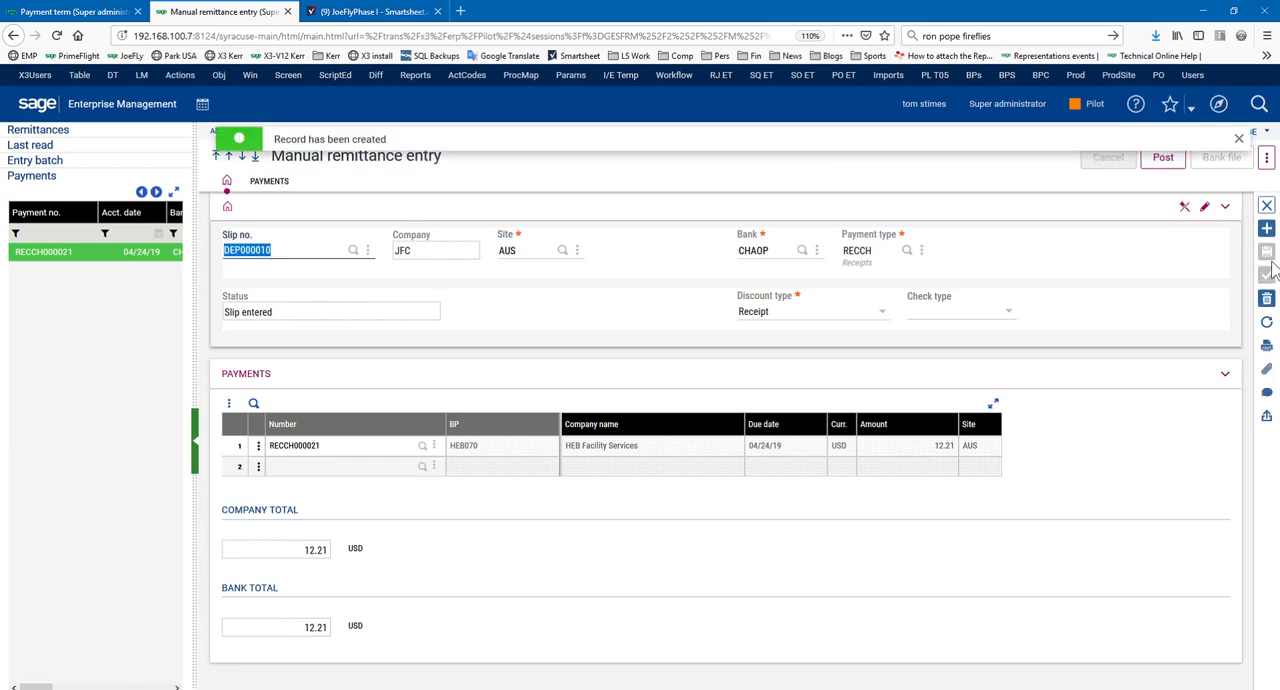
left_click(1238, 138)
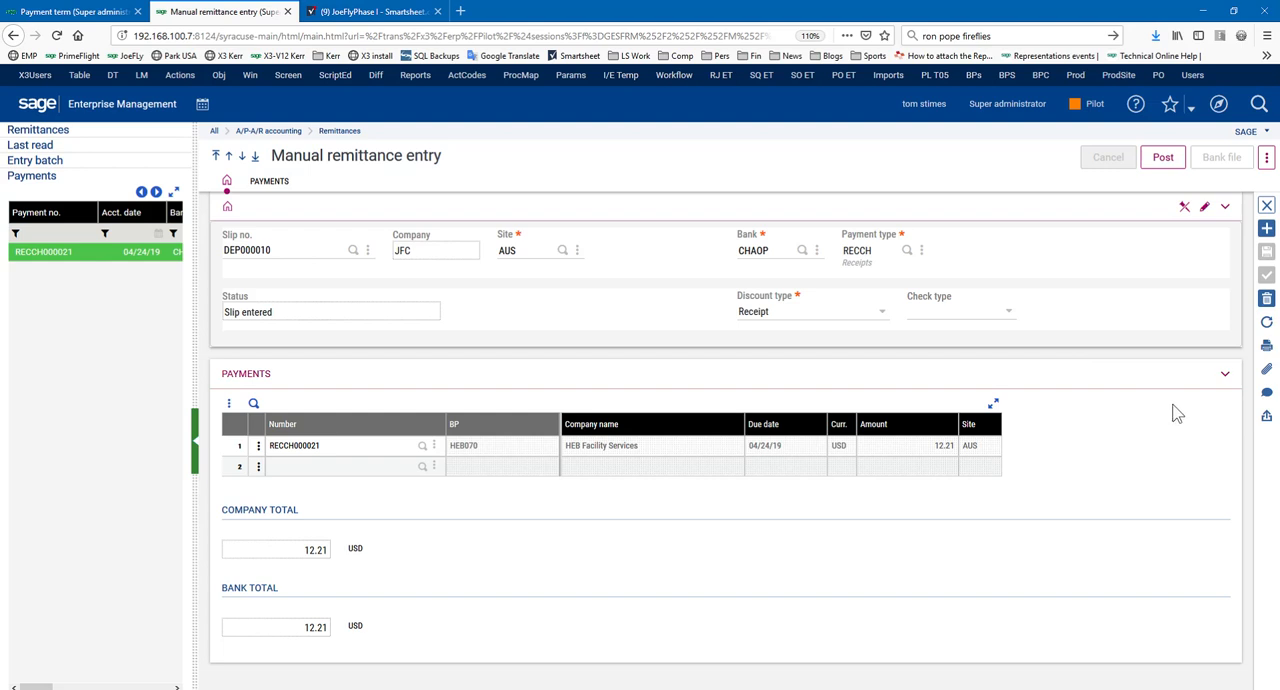
Post the remittance to the bank, leaving the value date blank, and close the posting log
left_click(1163, 158)
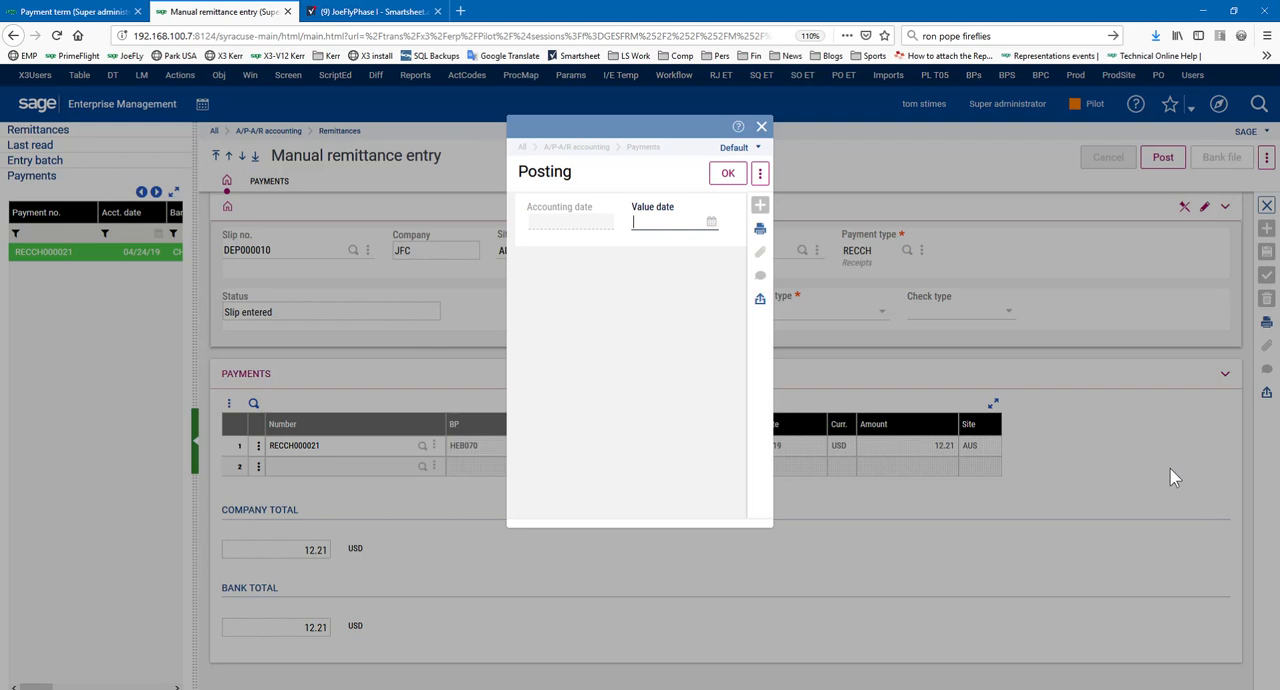
left_click(728, 173)
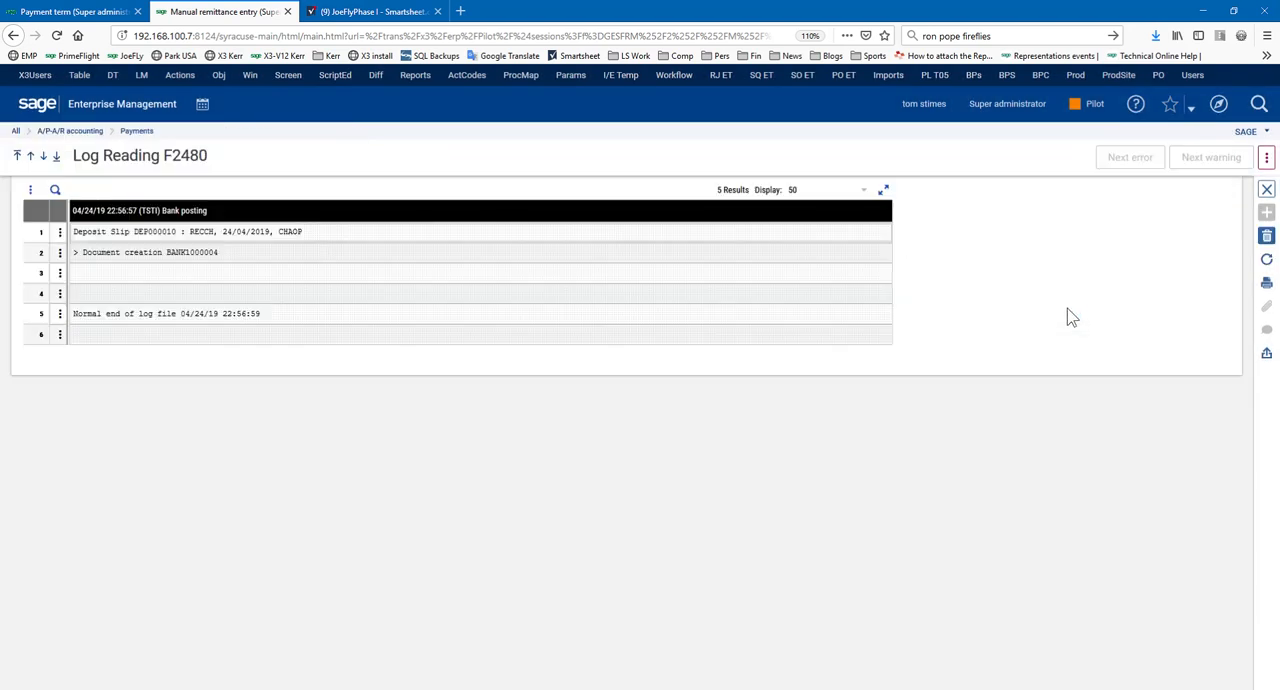
left_click(1267, 189)
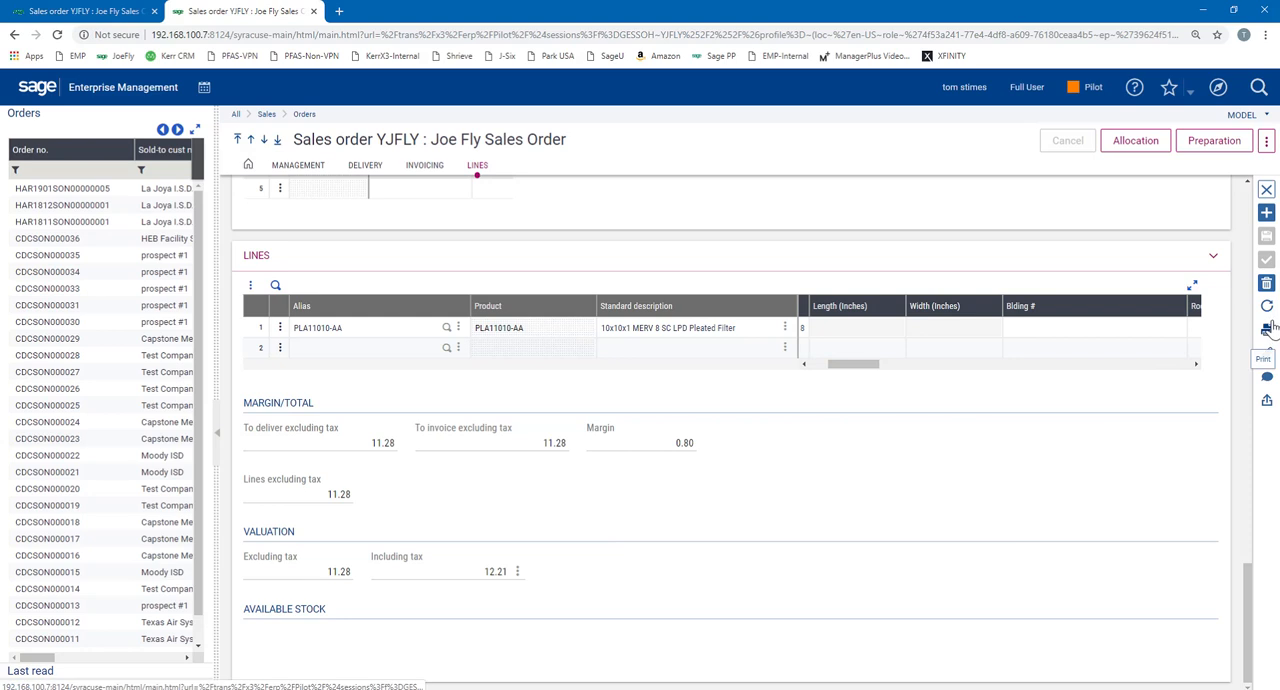
Reload sales order AUSSON000026 from the order list to recheck its credit status
scroll(605, 347, "up", 15)
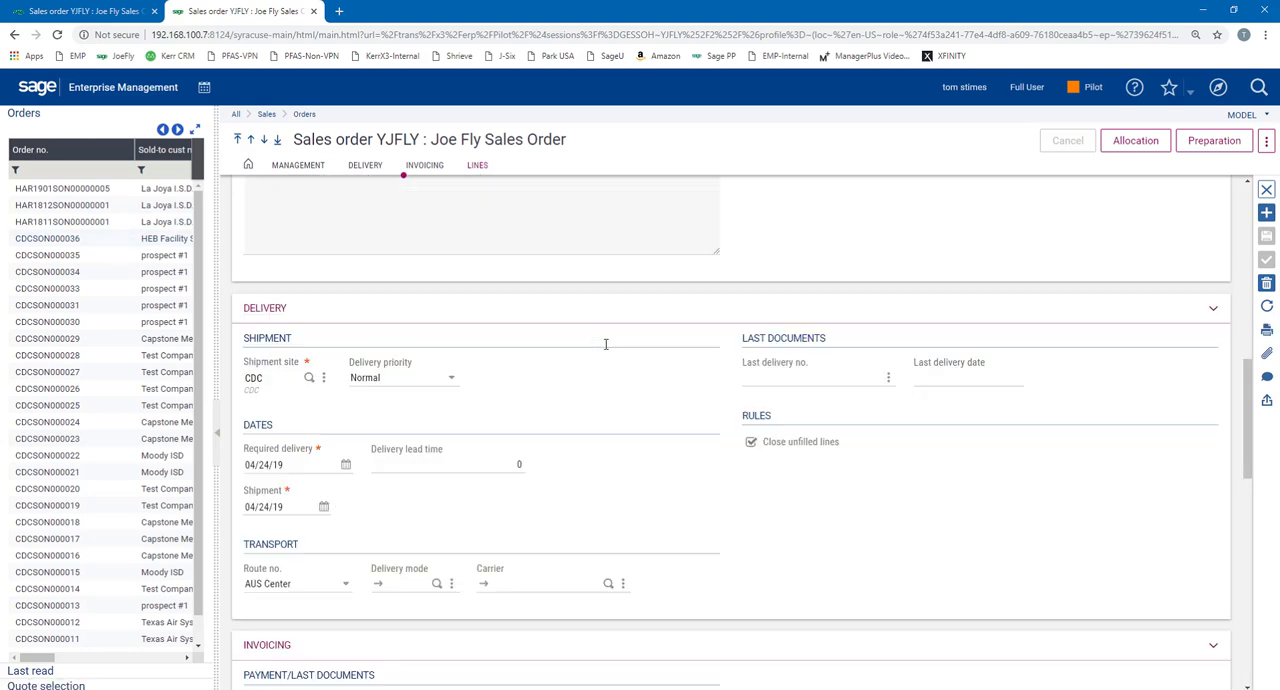
scroll(105, 460, "down", 1)
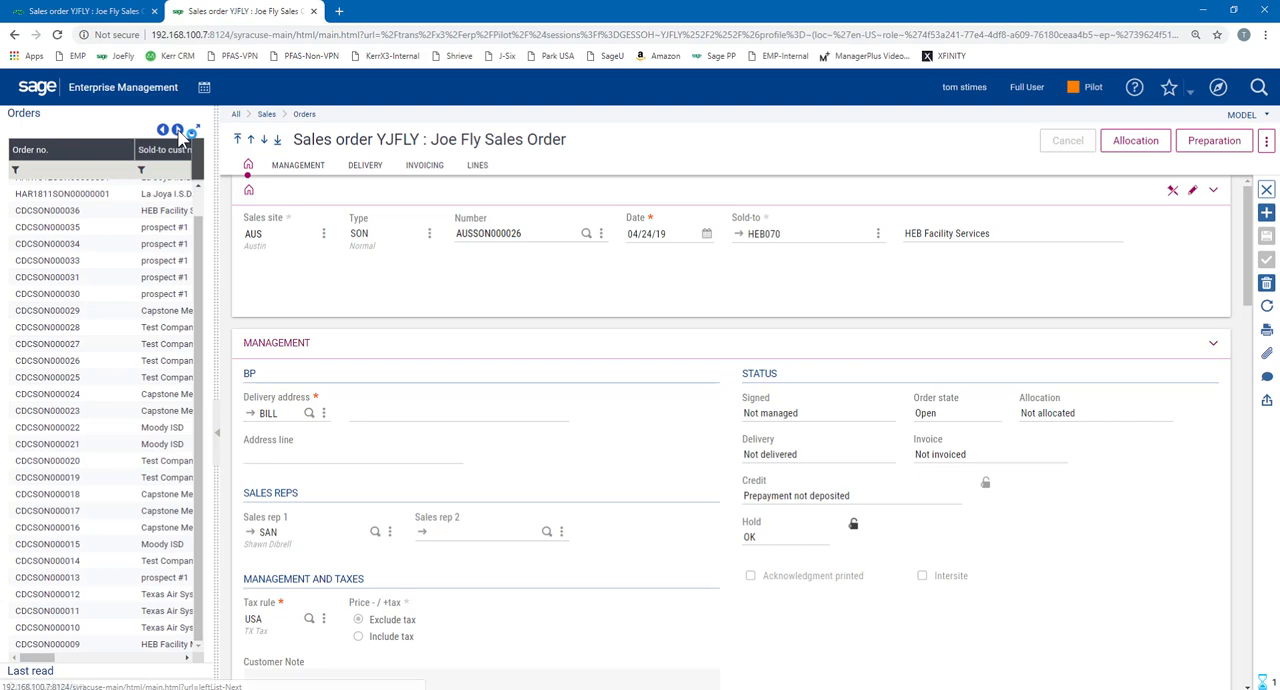
left_click(177, 130)
left_click(65, 622)
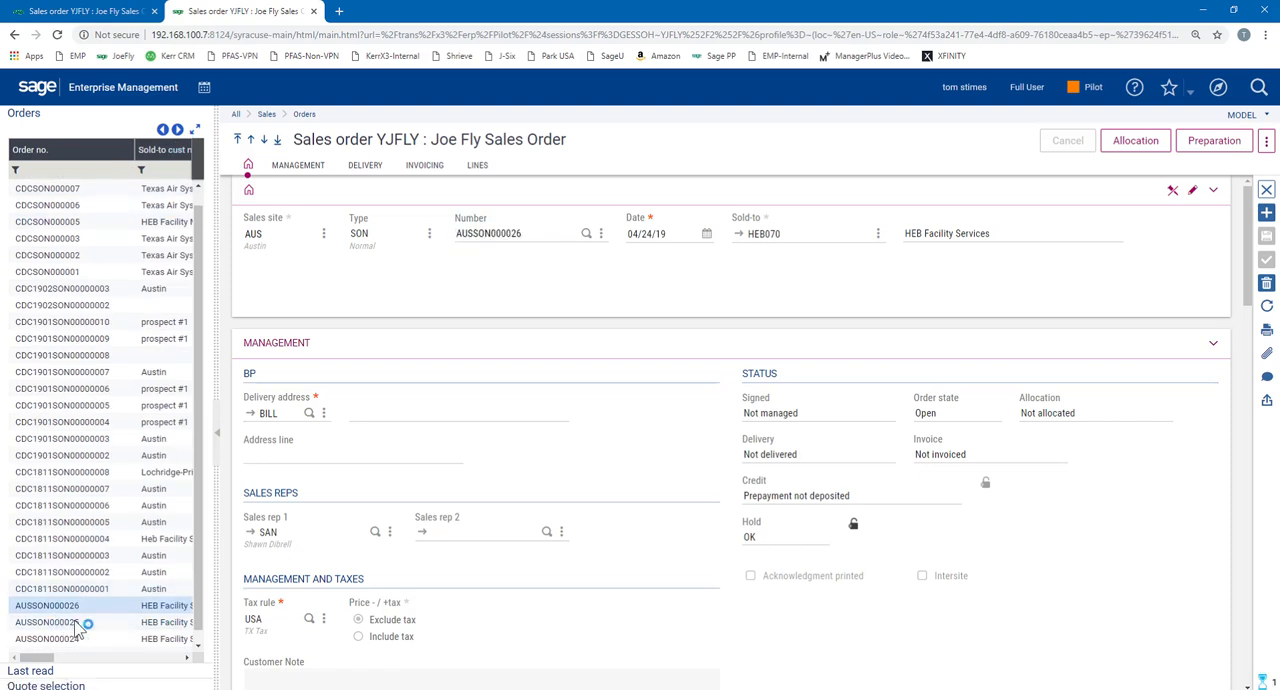
left_click(86, 606)
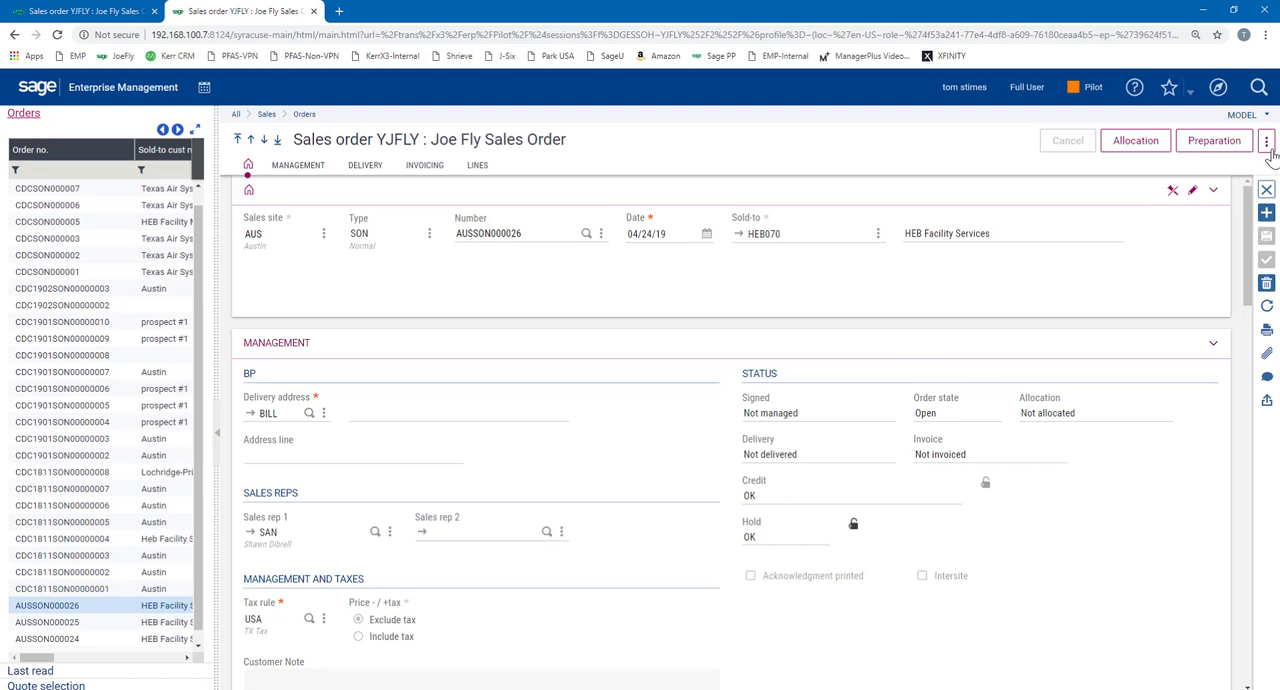
Try to generate a delivery from order AUSSON000026, dismiss the errors and return to the sales order
left_click(1266, 143)
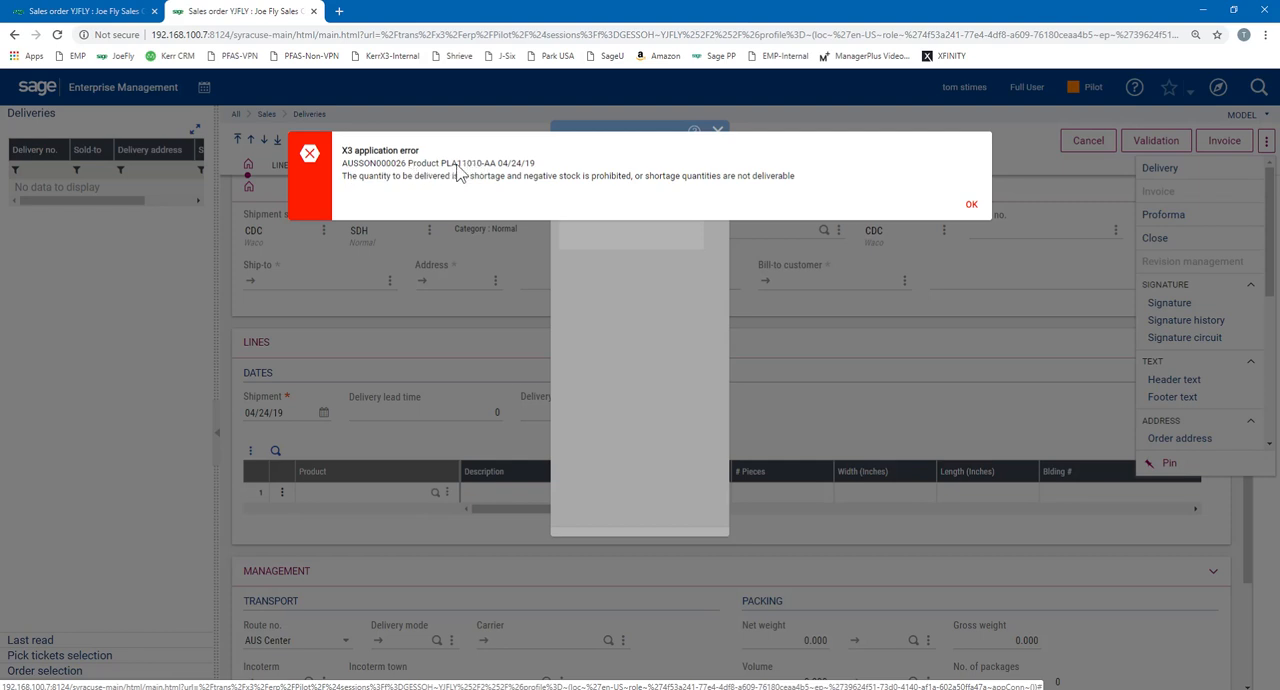
left_click(968, 206)
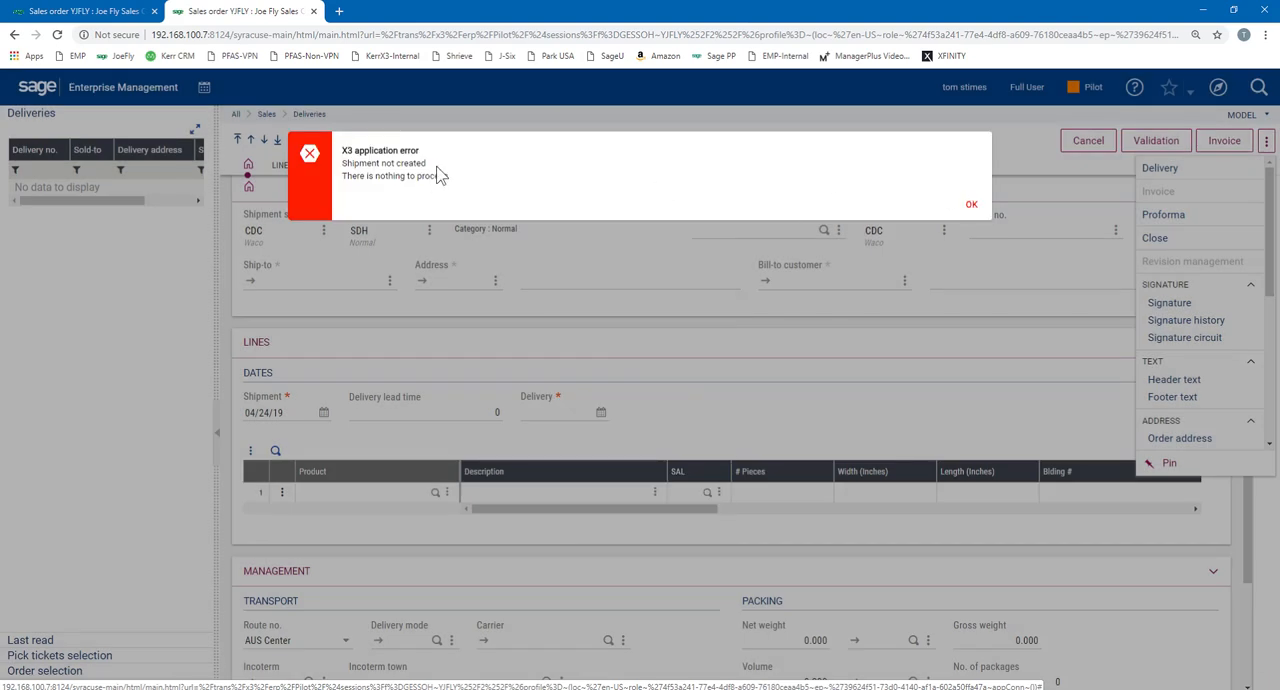
left_click(971, 204)
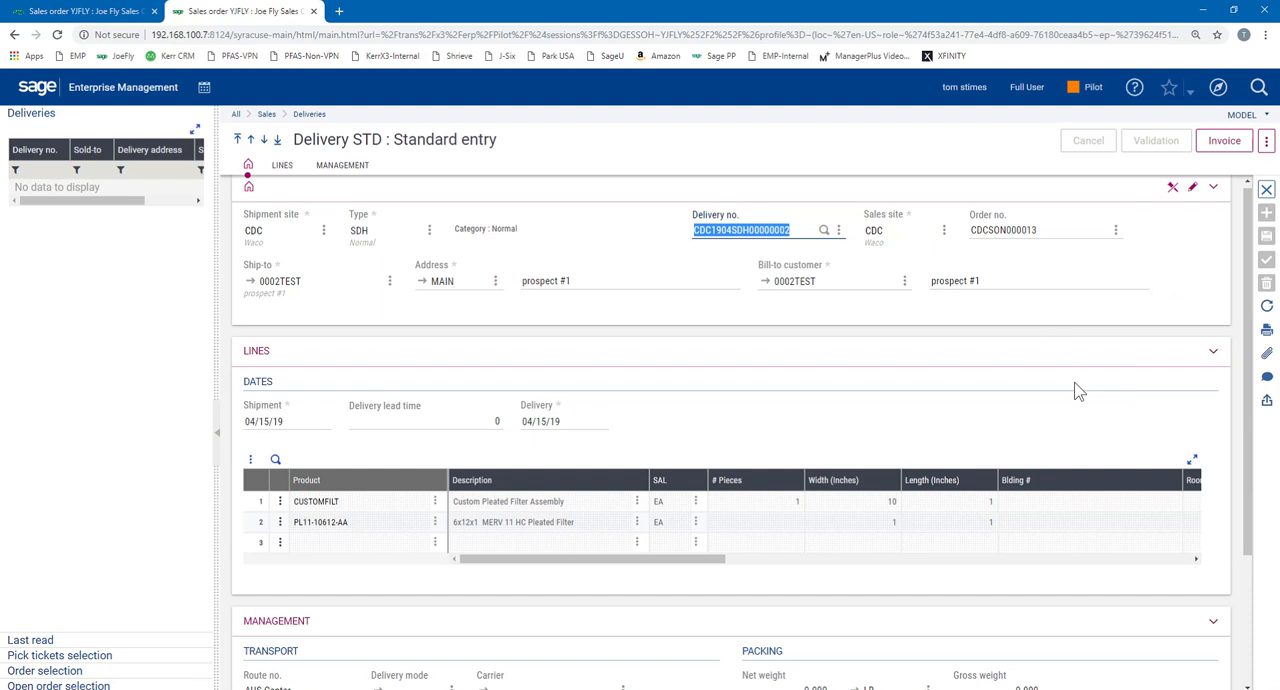
left_click(1266, 190)
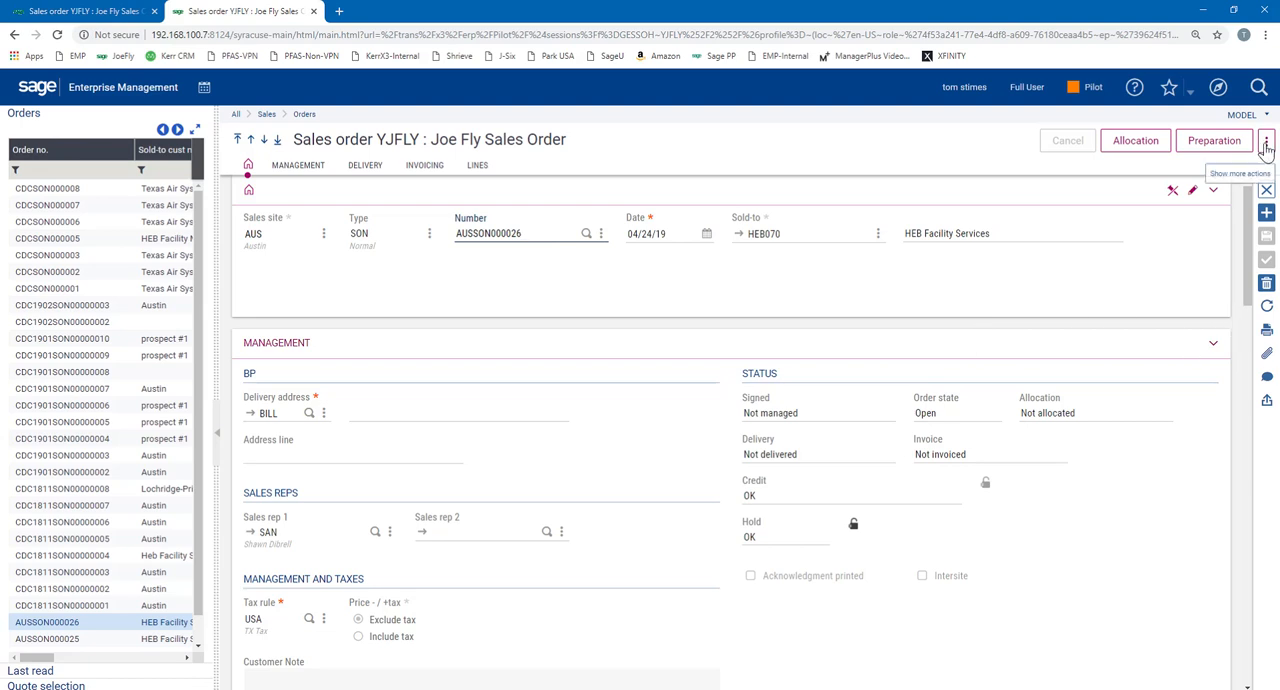
Examine the prepayment line of order AUSSON000026, including its issued and paid columns, and close Prepayment management
left_click(1266, 141)
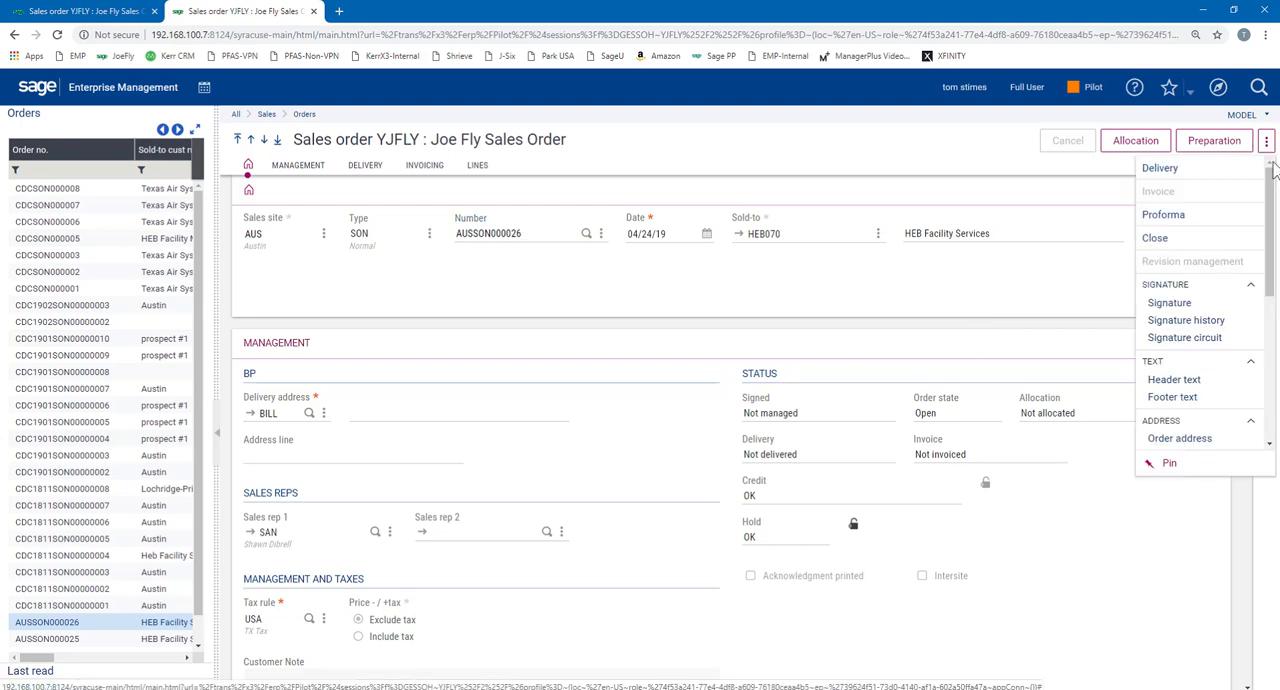
scroll(1236, 290, "down", 5)
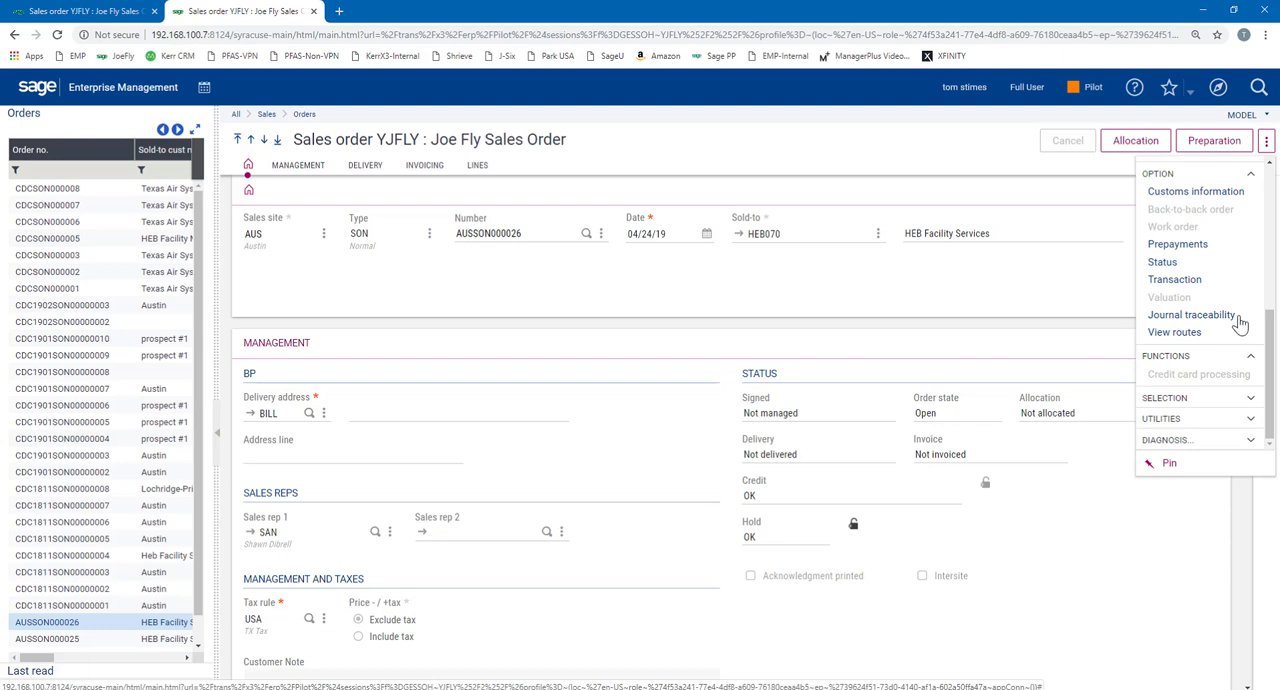
scroll(1222, 368, "up", 3)
scroll(1222, 368, "down", 3)
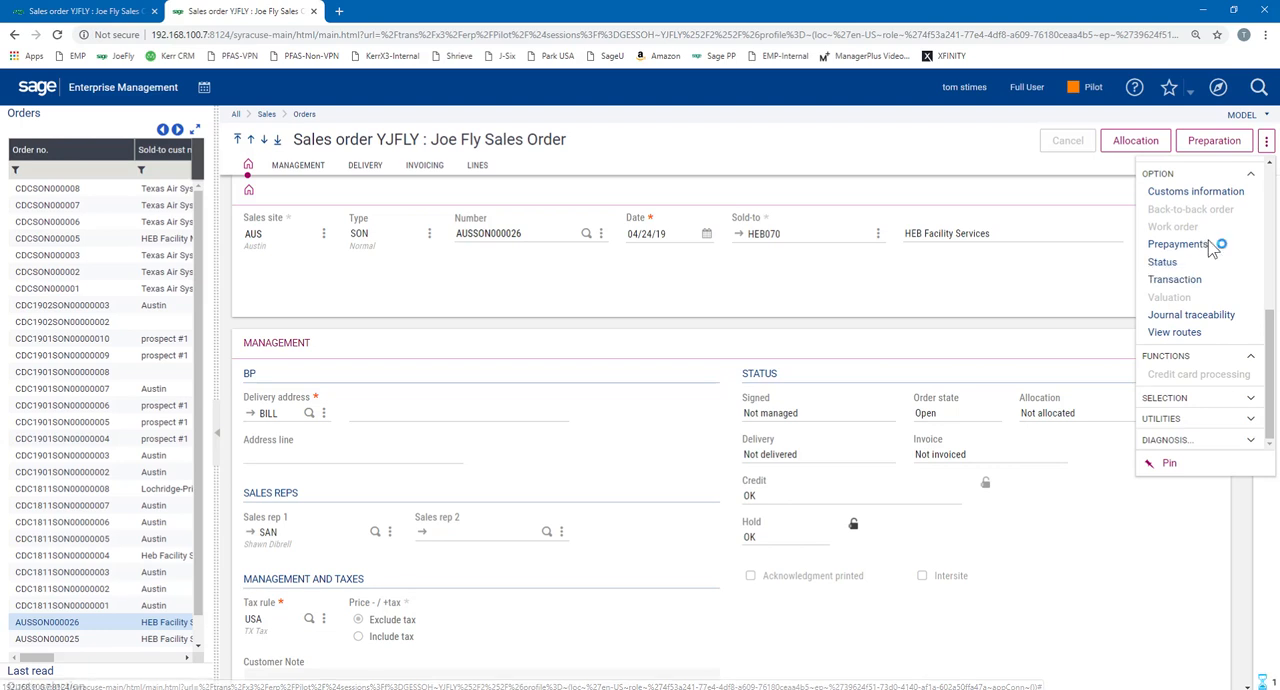
left_click(1208, 245)
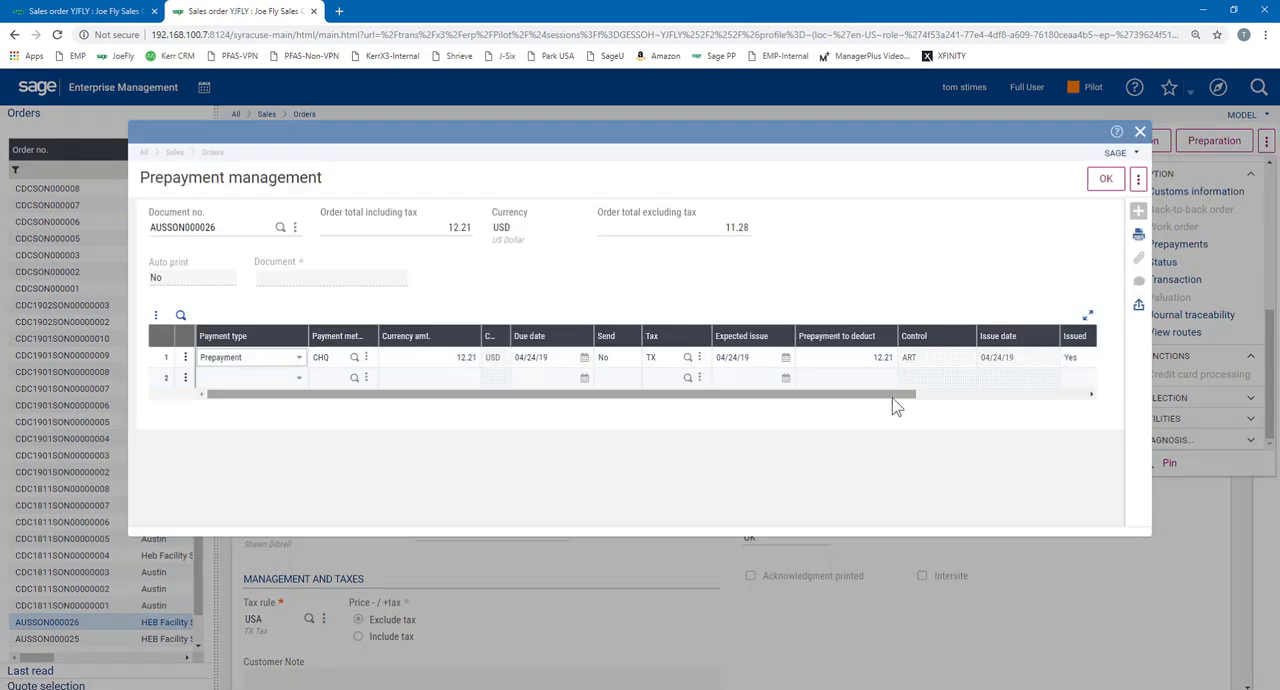
left_click_drag(890, 398, 1120, 403)
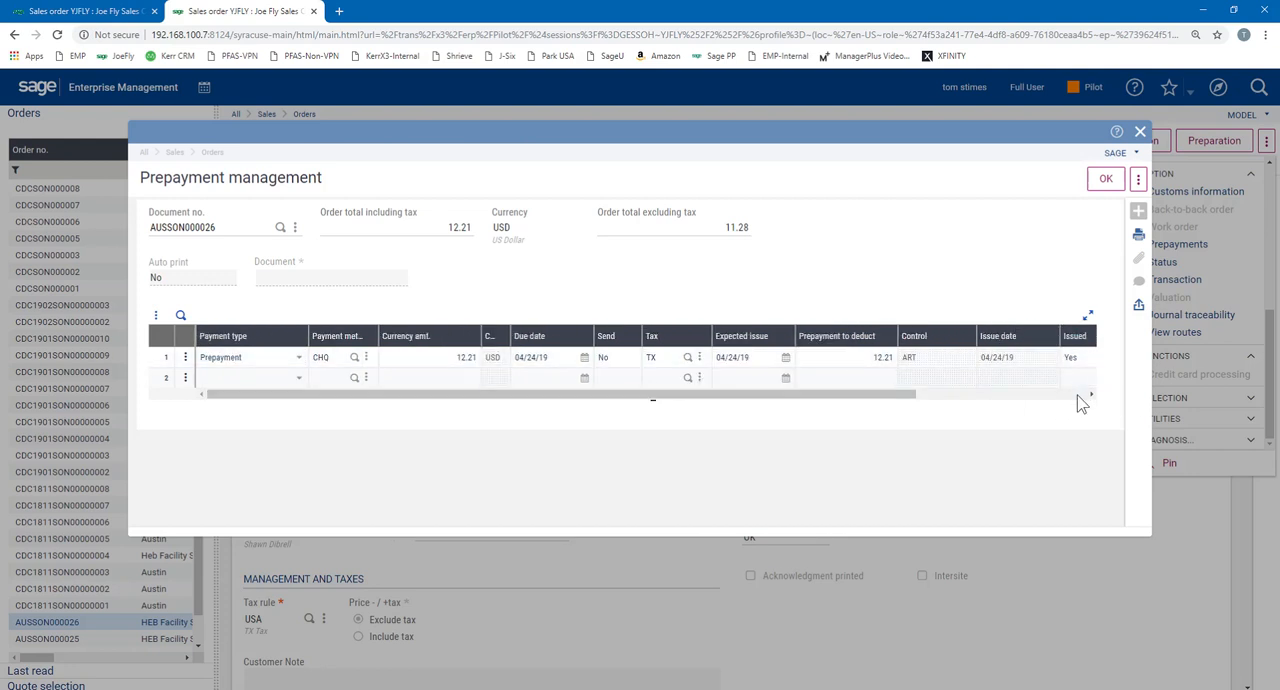
left_click(1078, 396)
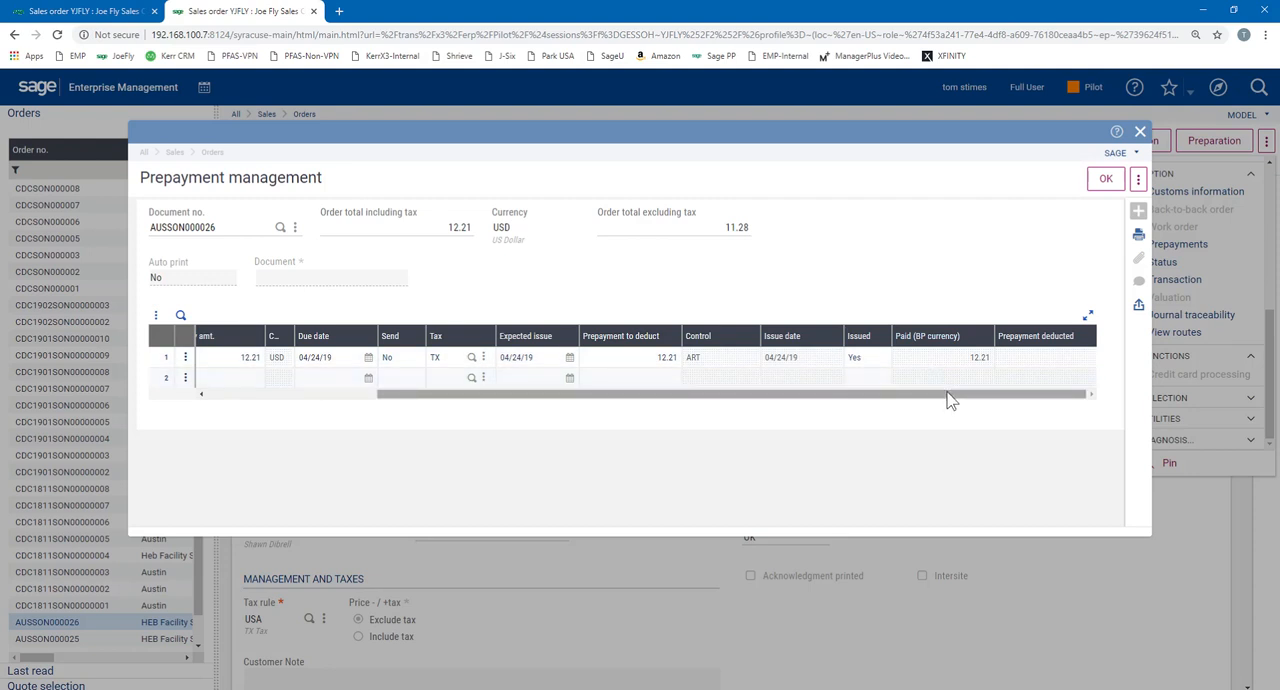
left_click(1105, 186)
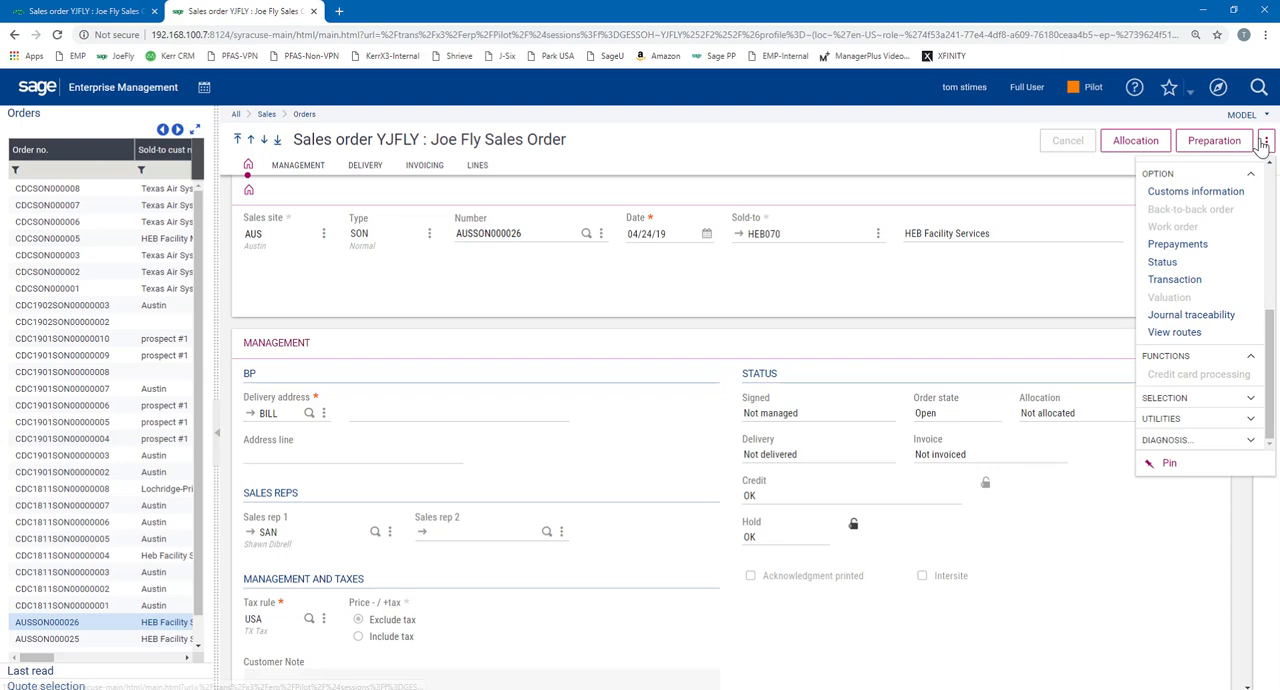
left_click(1266, 141)
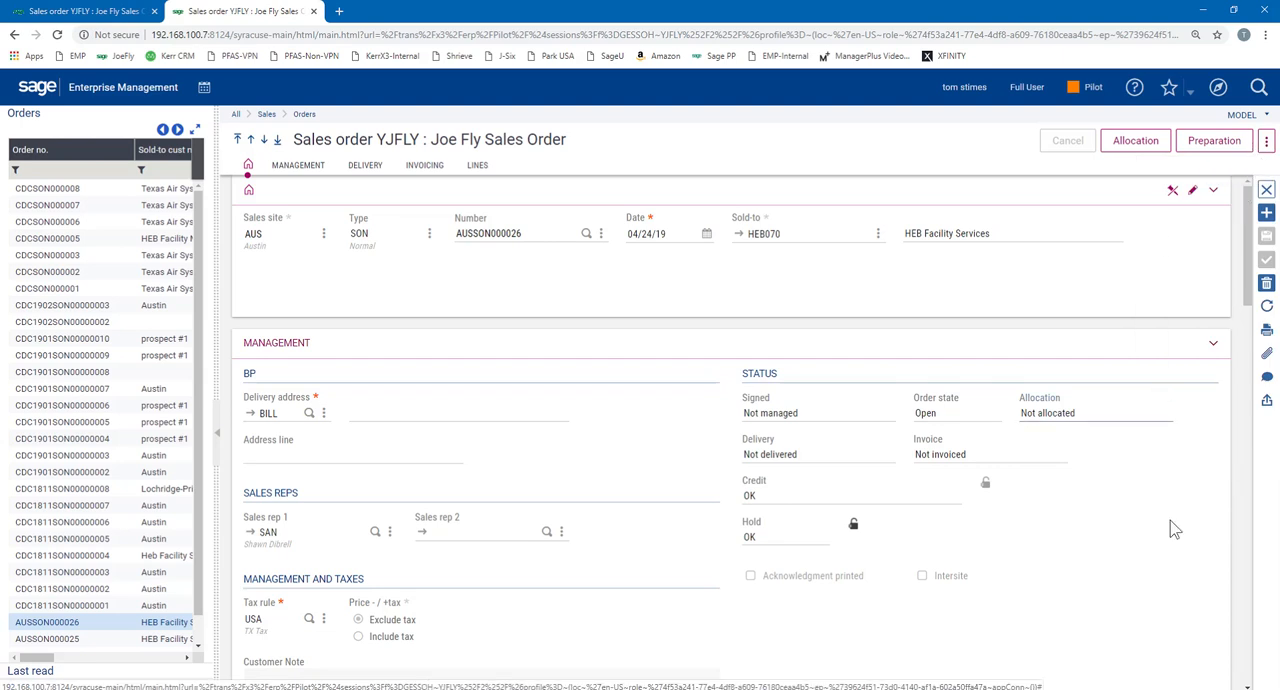